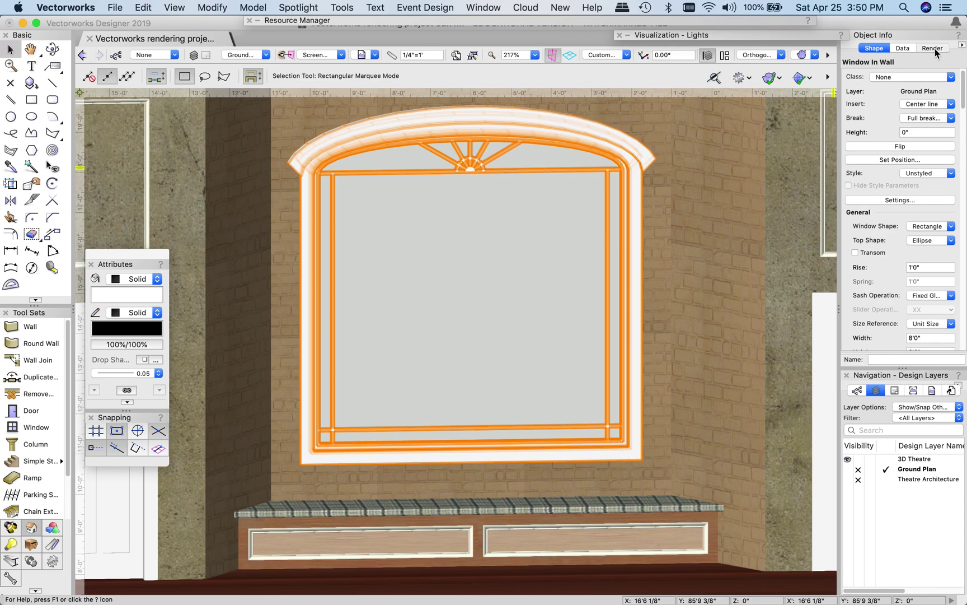
# Apply the Wood Panel Birch Med RT texture to the whole arched window.
pyautogui.click(933, 48)
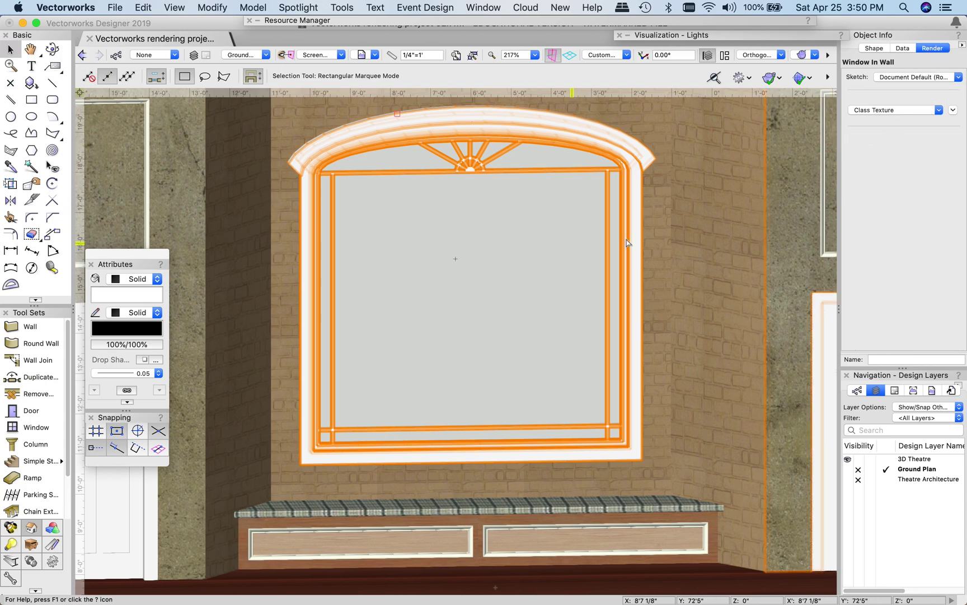
pyautogui.click(895, 110)
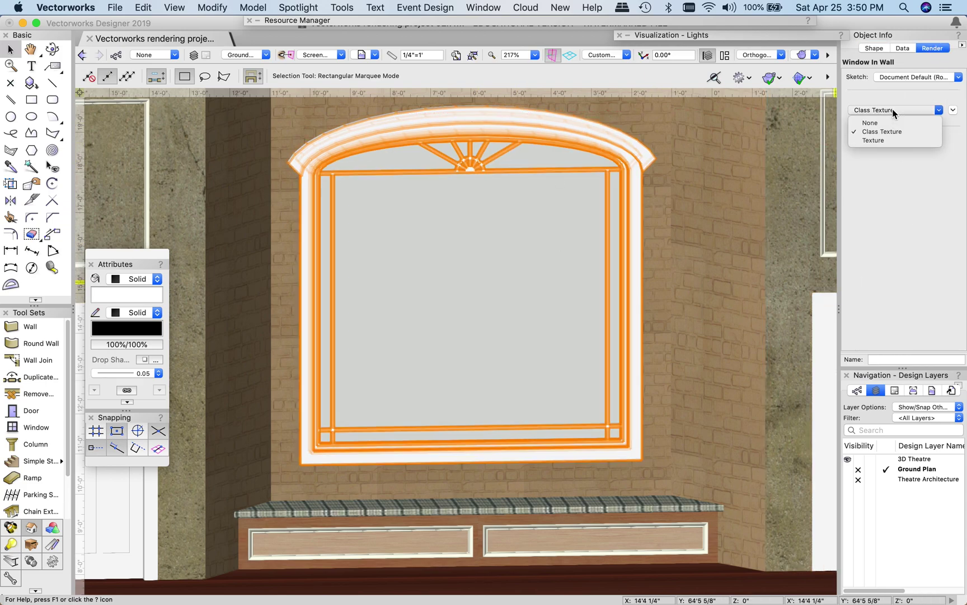
pyautogui.click(884, 141)
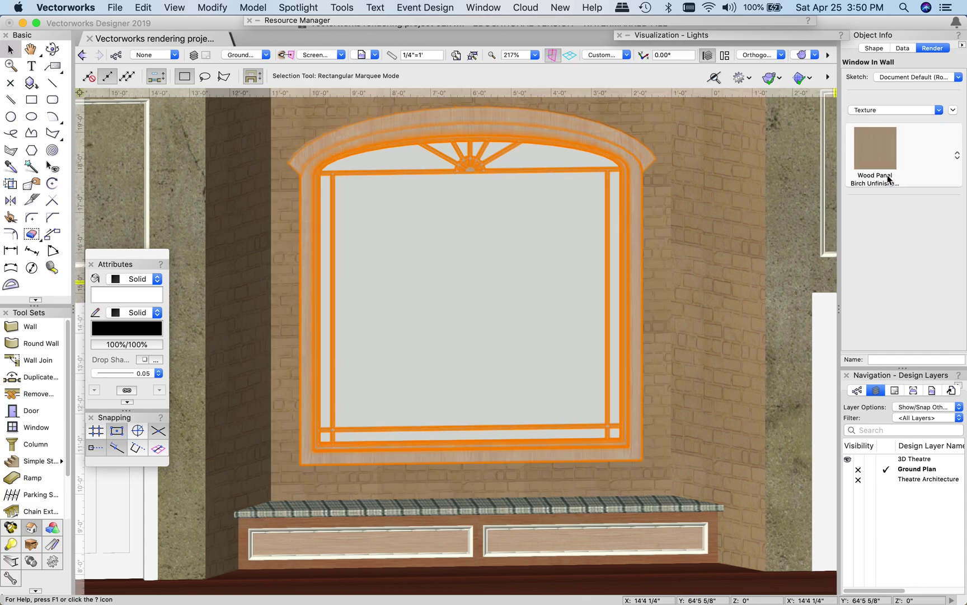
pyautogui.click(877, 148)
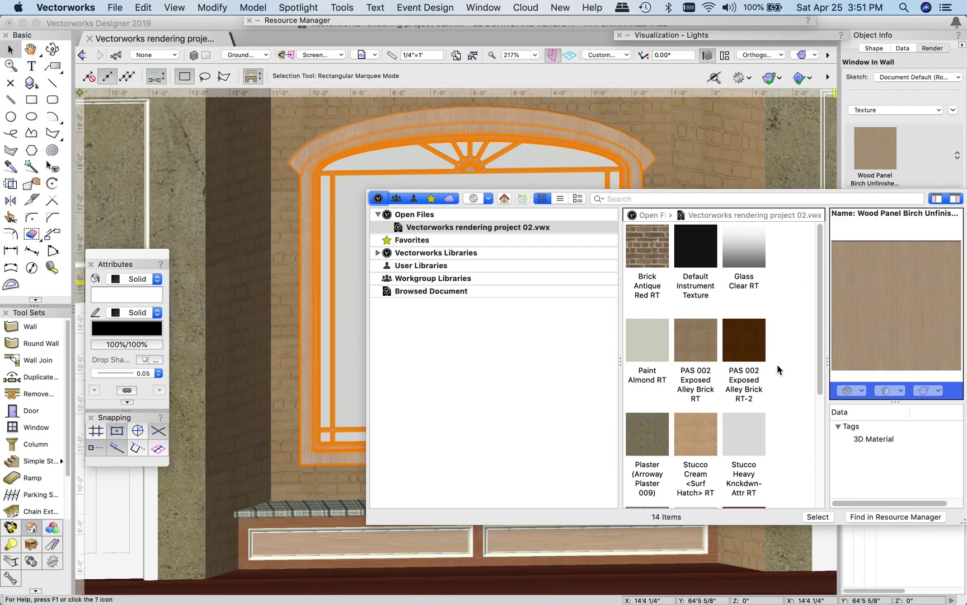
pyautogui.scroll(-5, 656, 399)
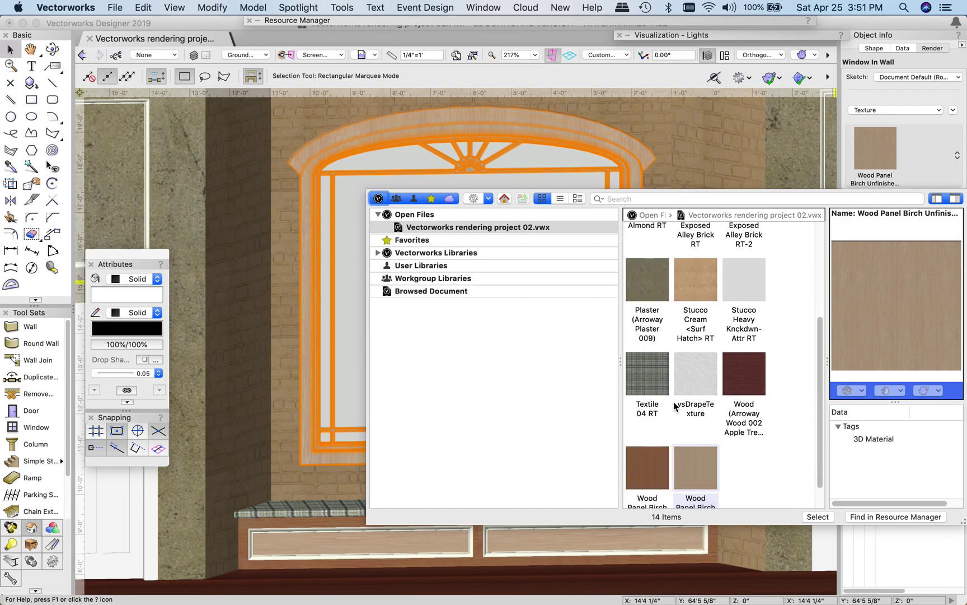
pyautogui.click(649, 468)
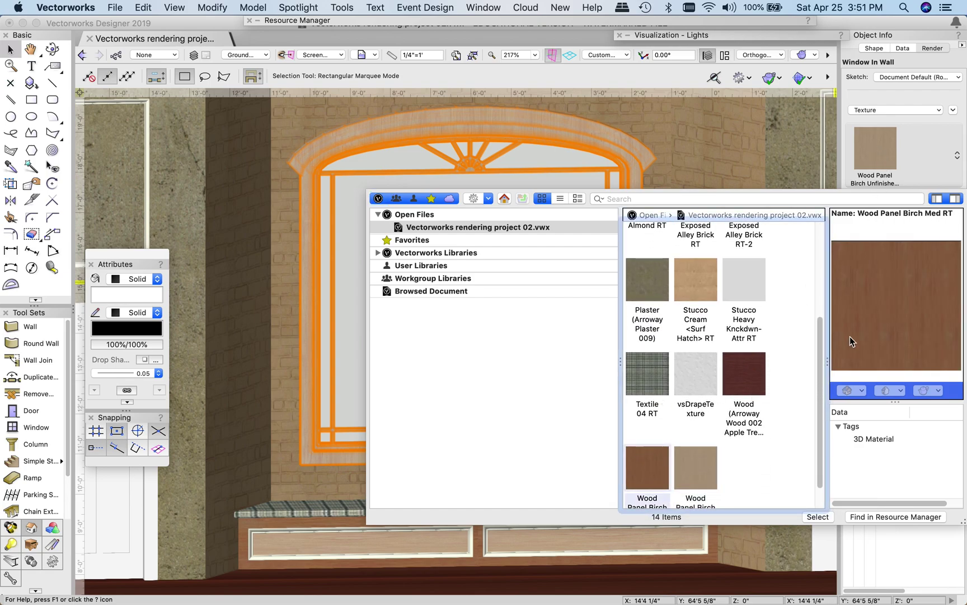
pyautogui.press('Return')
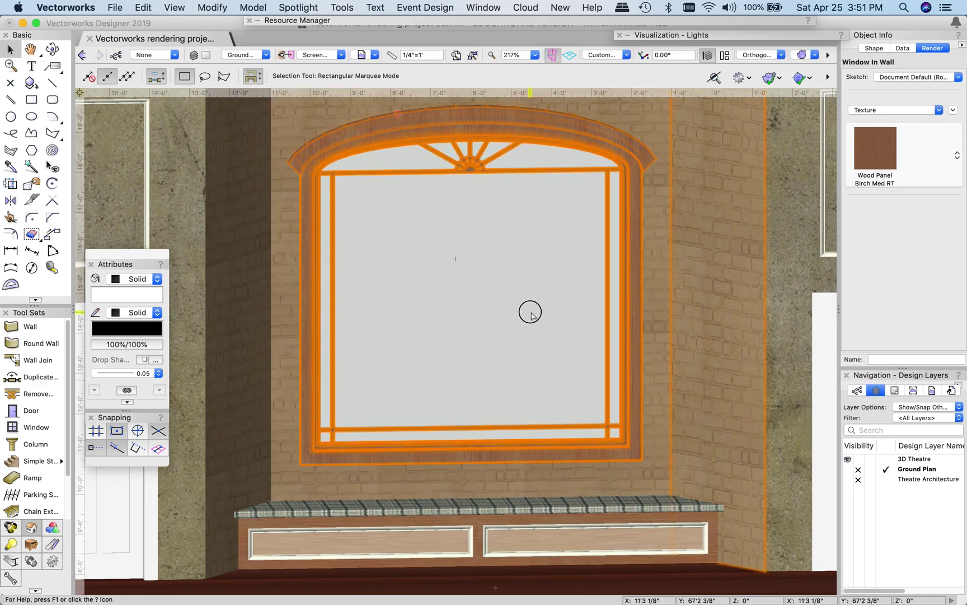
# Remove the arched window's overall texture by setting it to None.
pyautogui.click(729, 479)
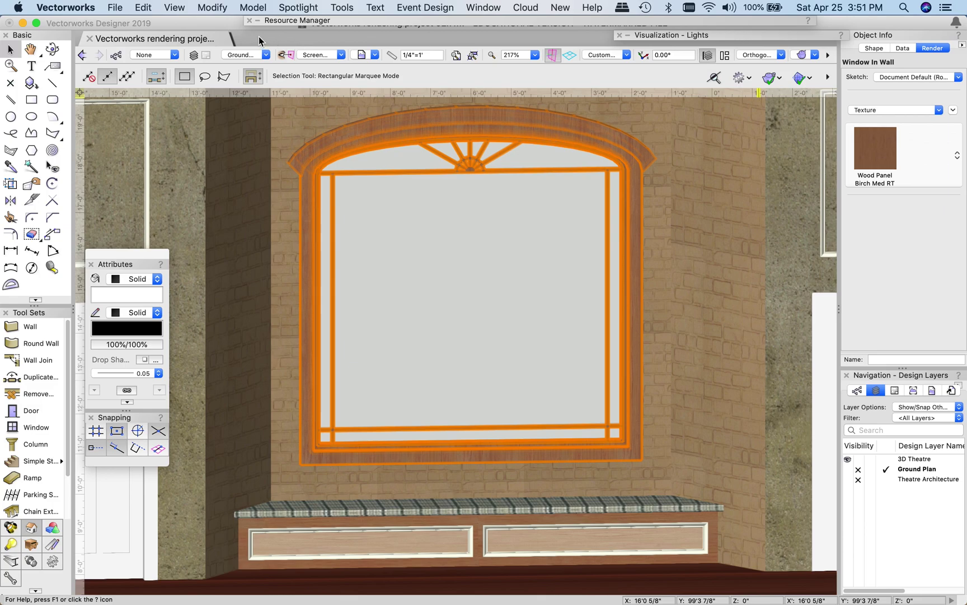
pyautogui.click(877, 109)
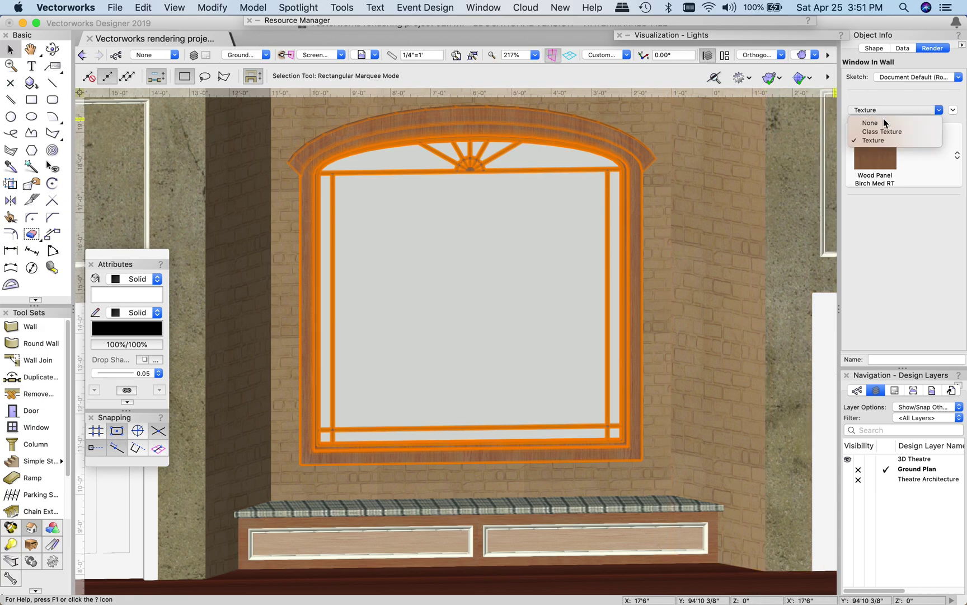
pyautogui.click(881, 123)
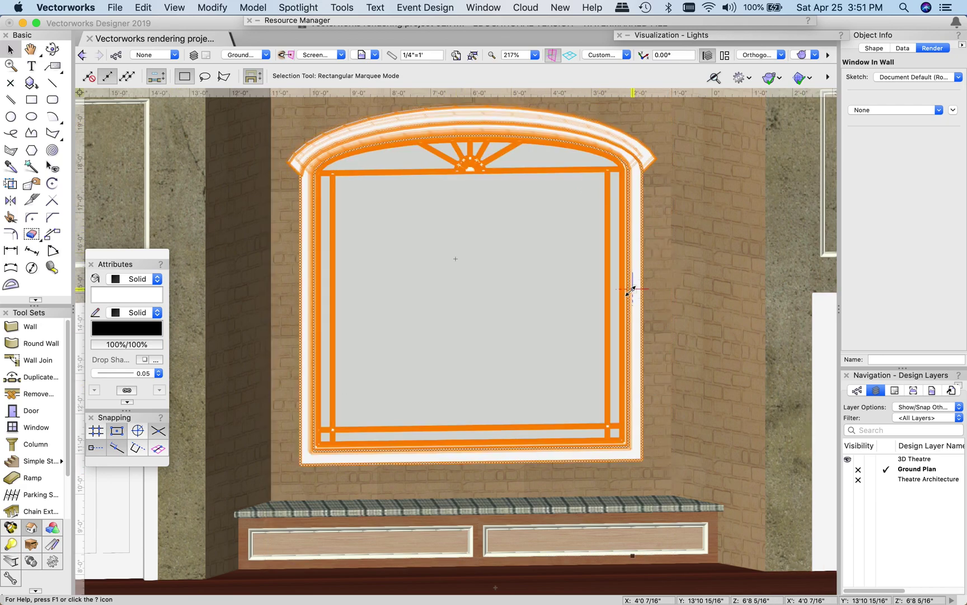
# Ungroup the arched window twice, breaking it down into separate component solids.
pyautogui.press('space')
pyautogui.moveTo(537, 255); pyautogui.dragTo(495, 305)
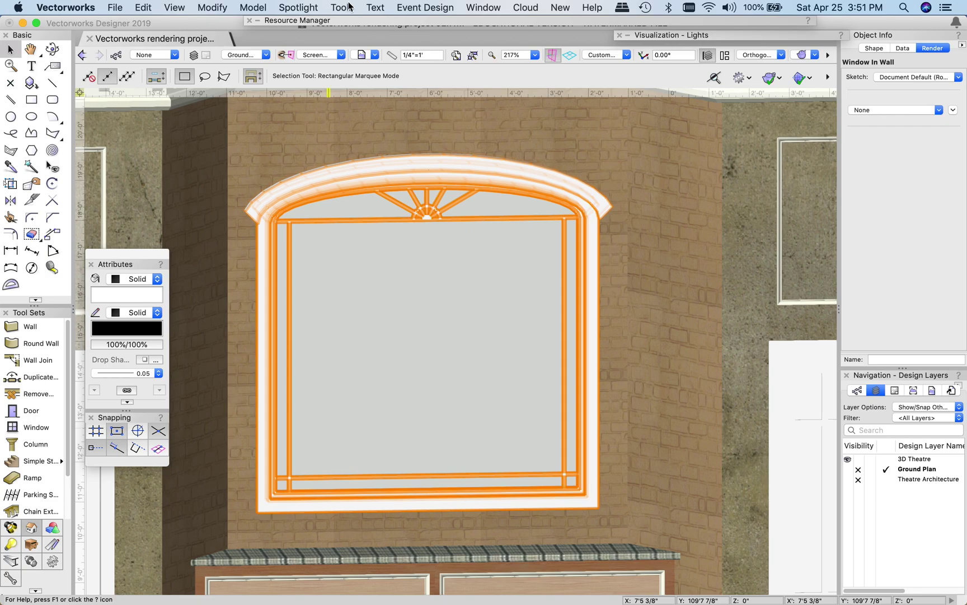
pyautogui.click(213, 7)
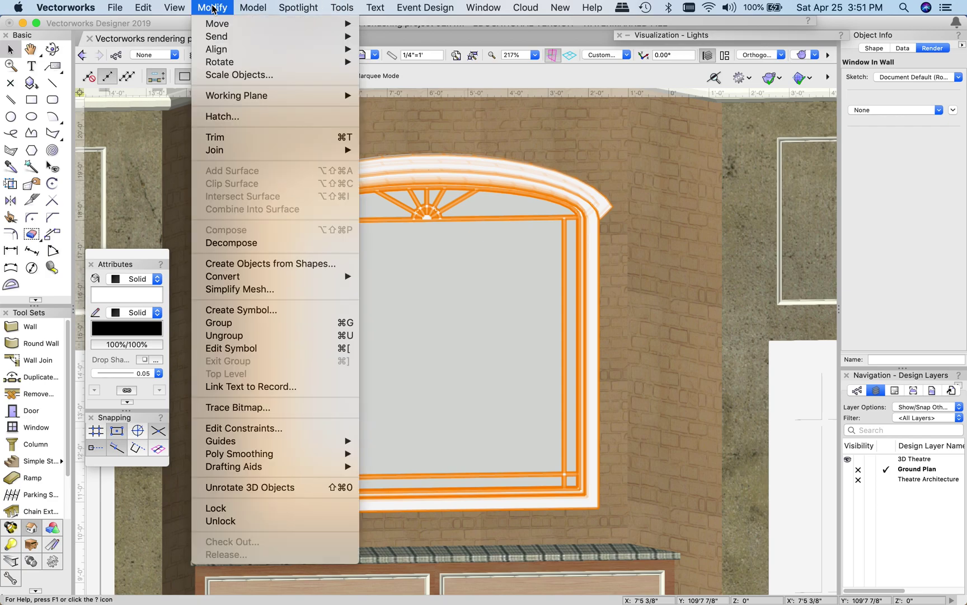
pyautogui.click(224, 336)
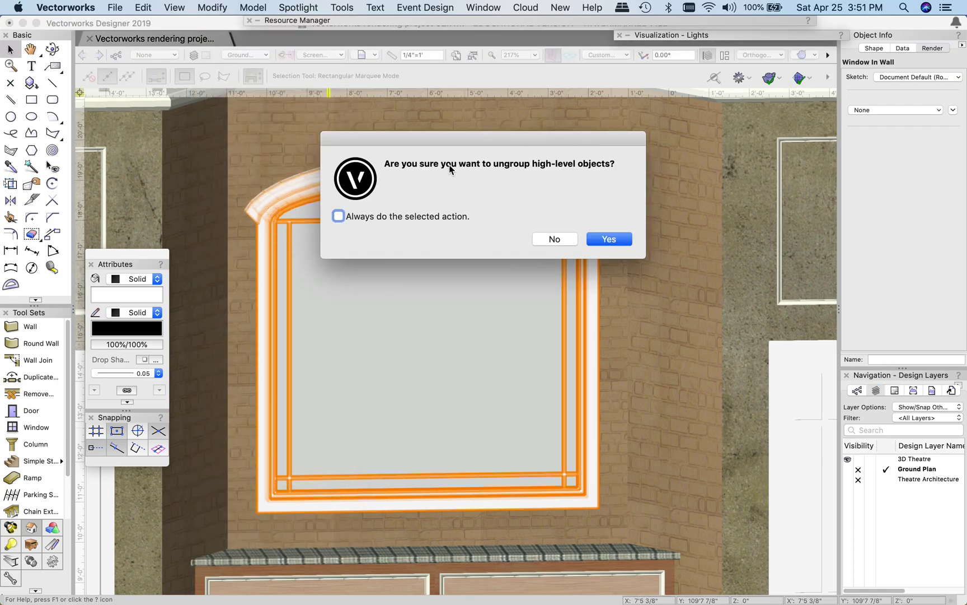
pyautogui.click(608, 239)
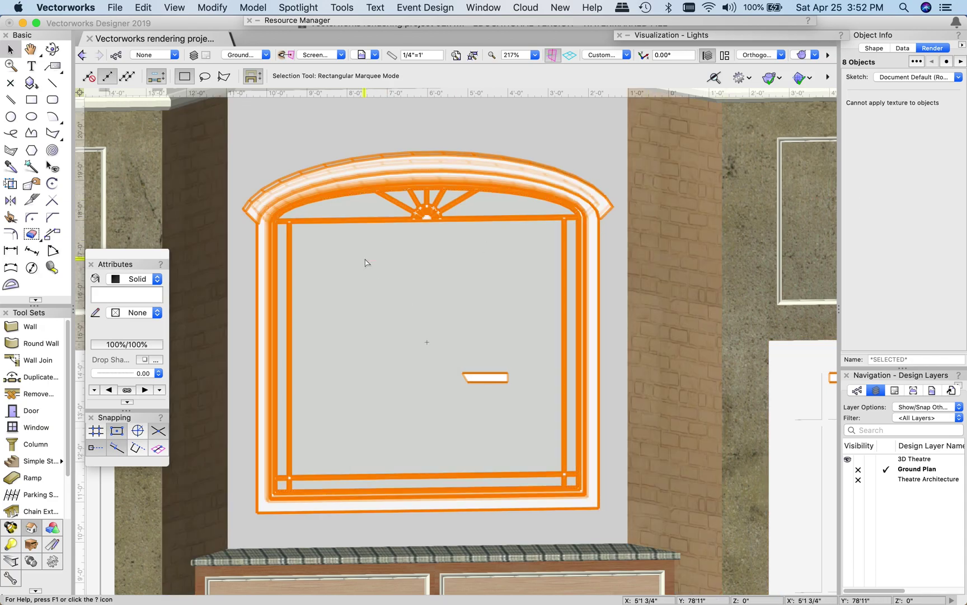
pyautogui.scroll(-3, 404, 304)
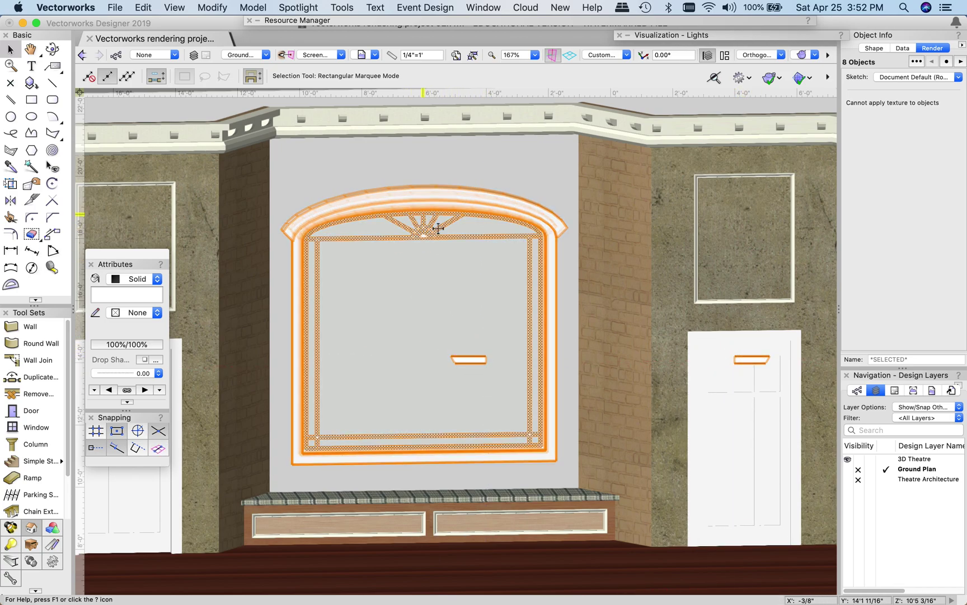
pyautogui.press('super+u')
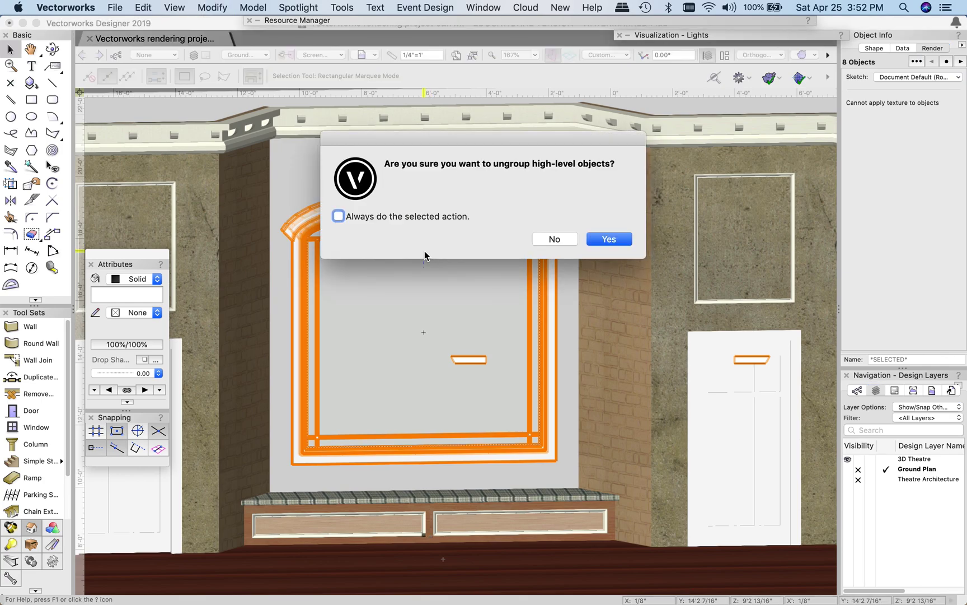
pyautogui.click(616, 239)
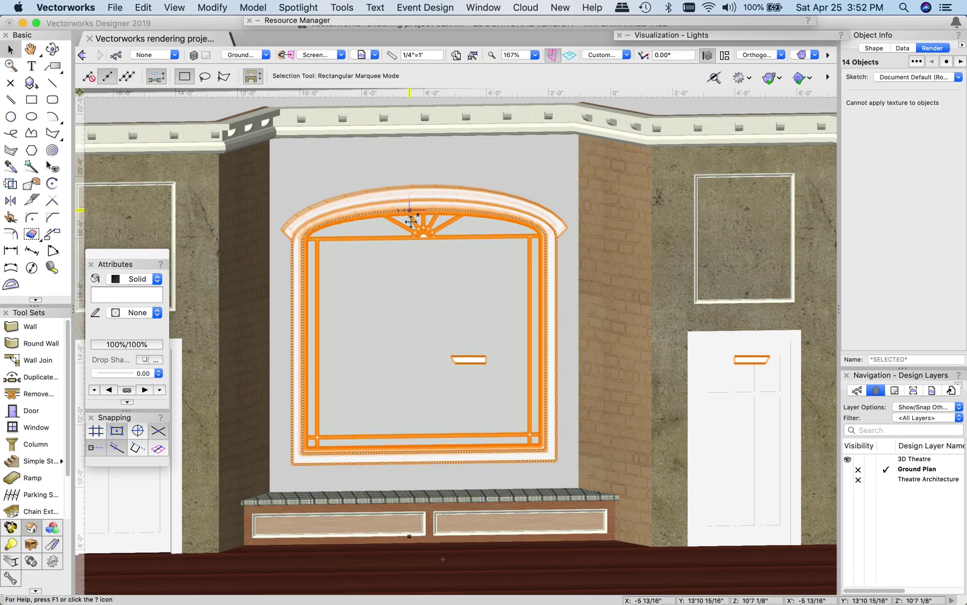
# Select the separated muntin grille of the window and apply the Wood Panel Birch Unfinished texture to it.
pyautogui.click(418, 200)
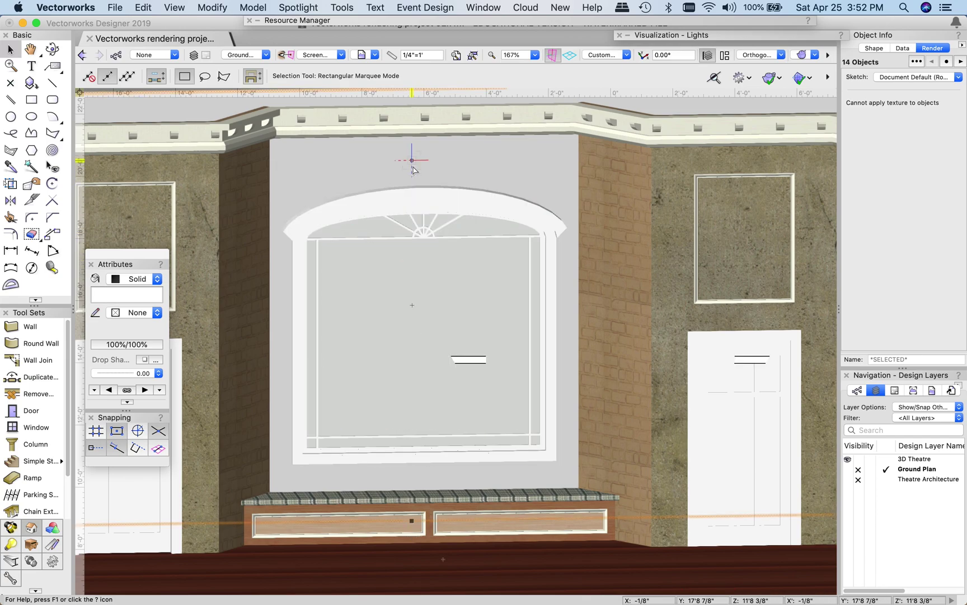
pyautogui.click(418, 200)
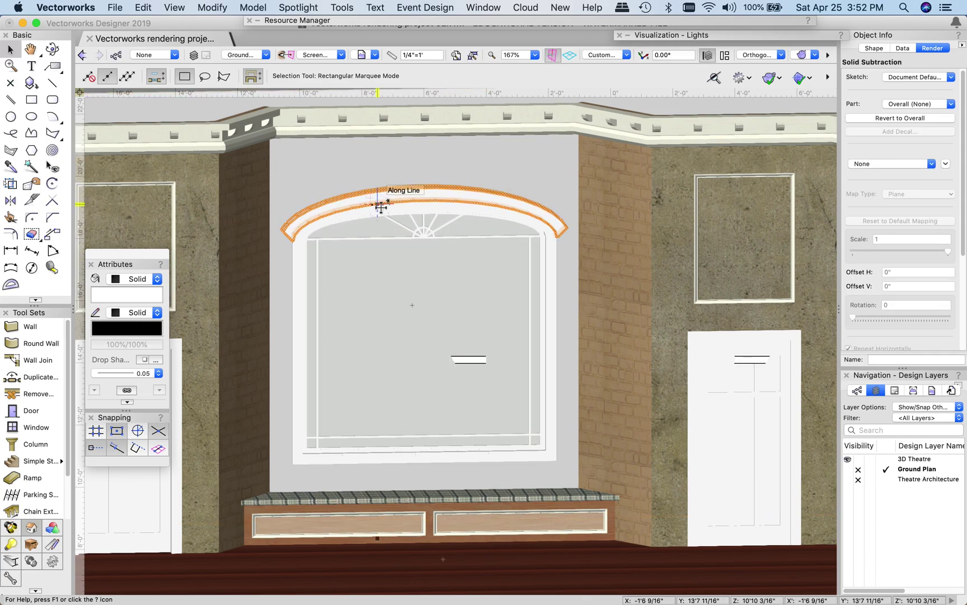
pyautogui.click(406, 222)
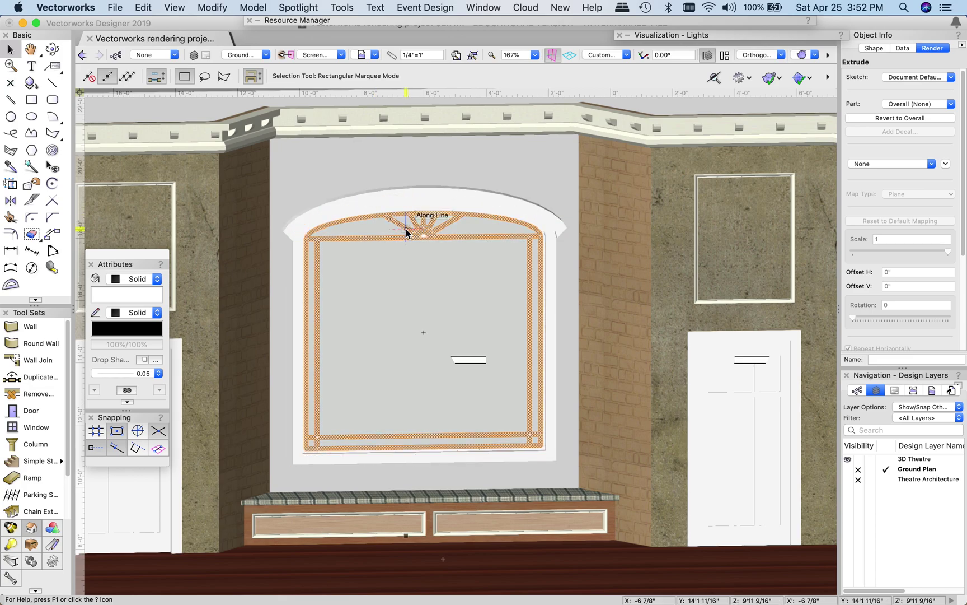
pyautogui.click(868, 163)
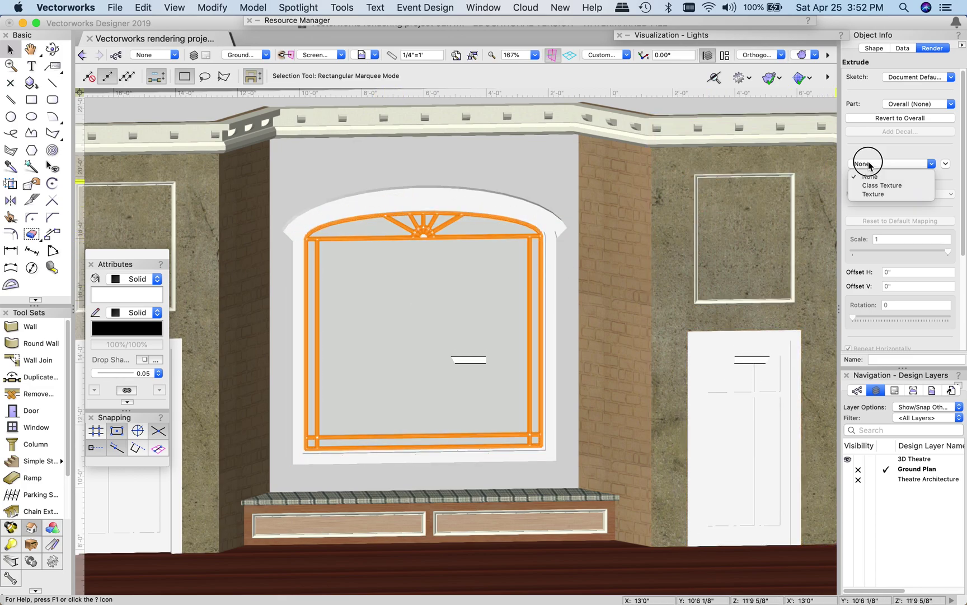
pyautogui.click(886, 193)
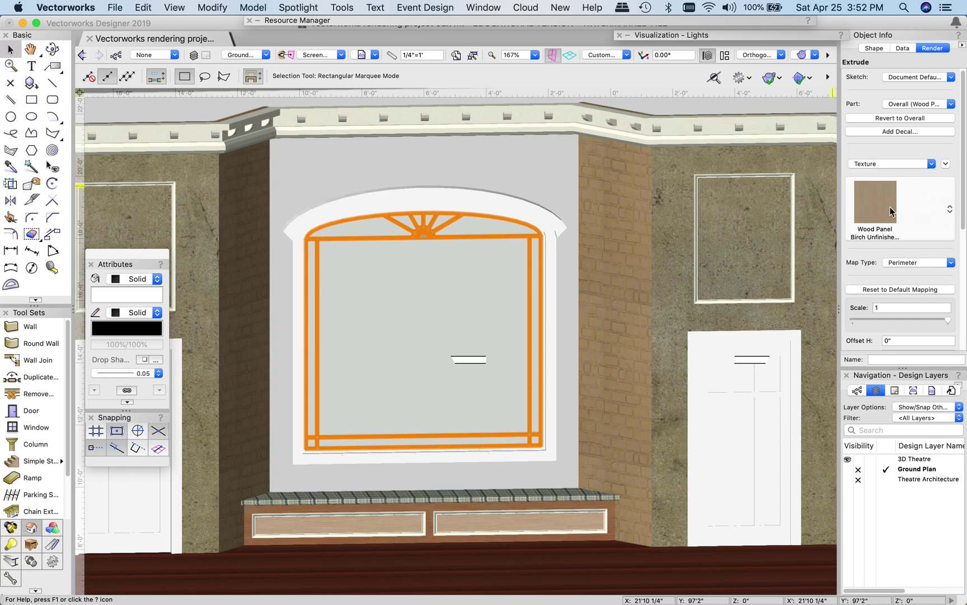
pyautogui.click(877, 202)
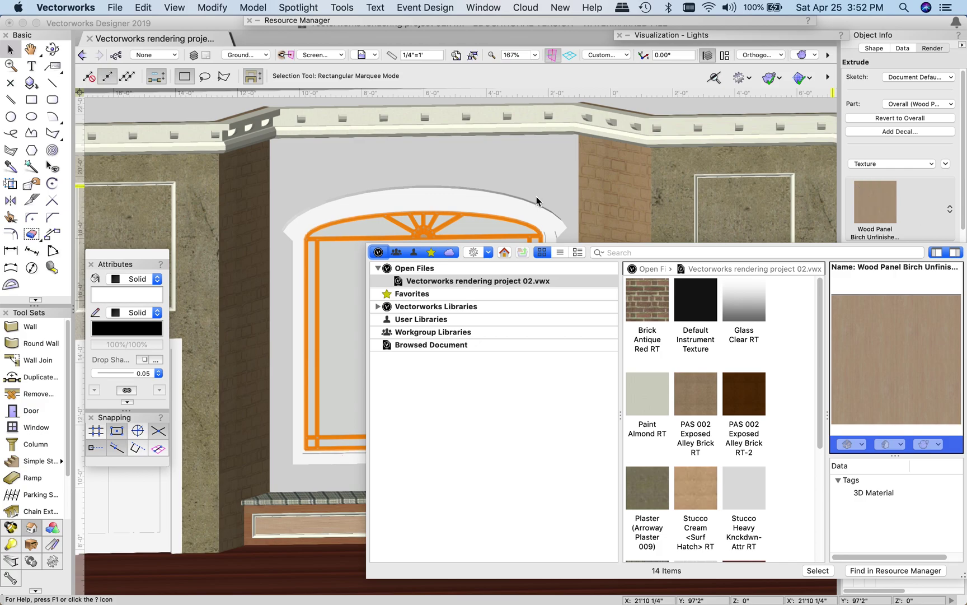
pyautogui.click(689, 195)
# Undo the grille texture and both ungroupings to restore the window as a single wall object.
pyautogui.press('super+z')
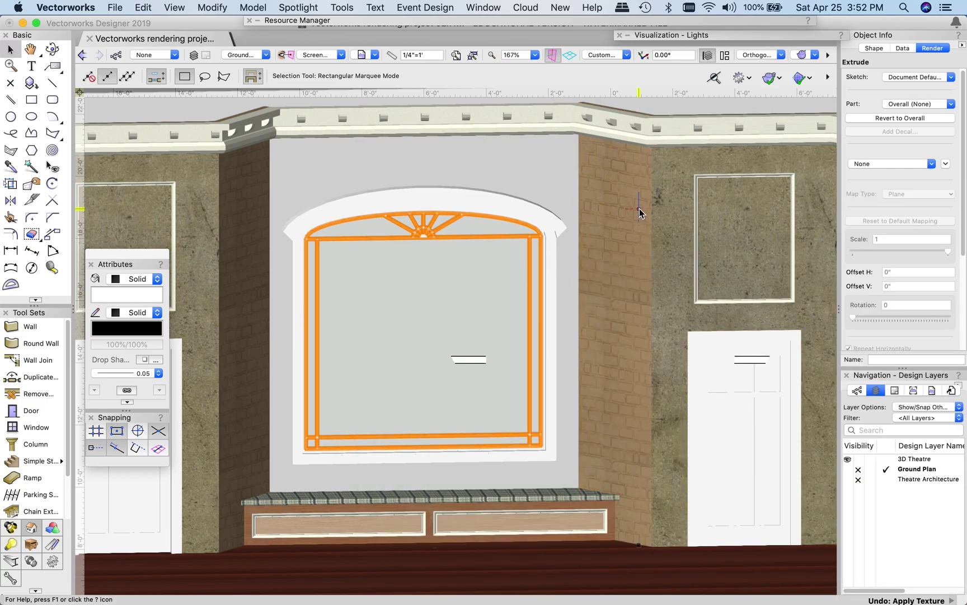
pyautogui.press('super+a')
pyautogui.press('super+equal')
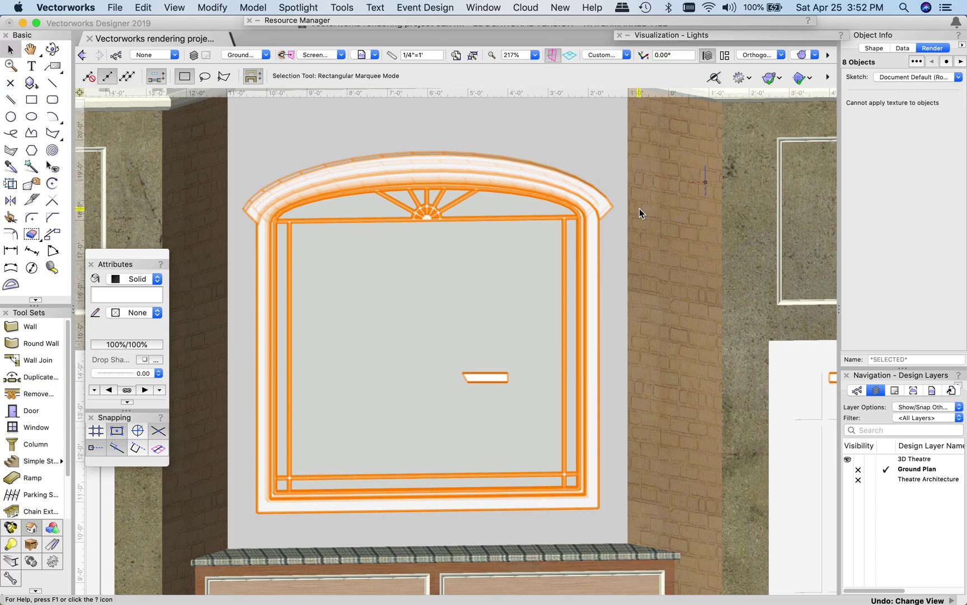
pyautogui.press('super+c')
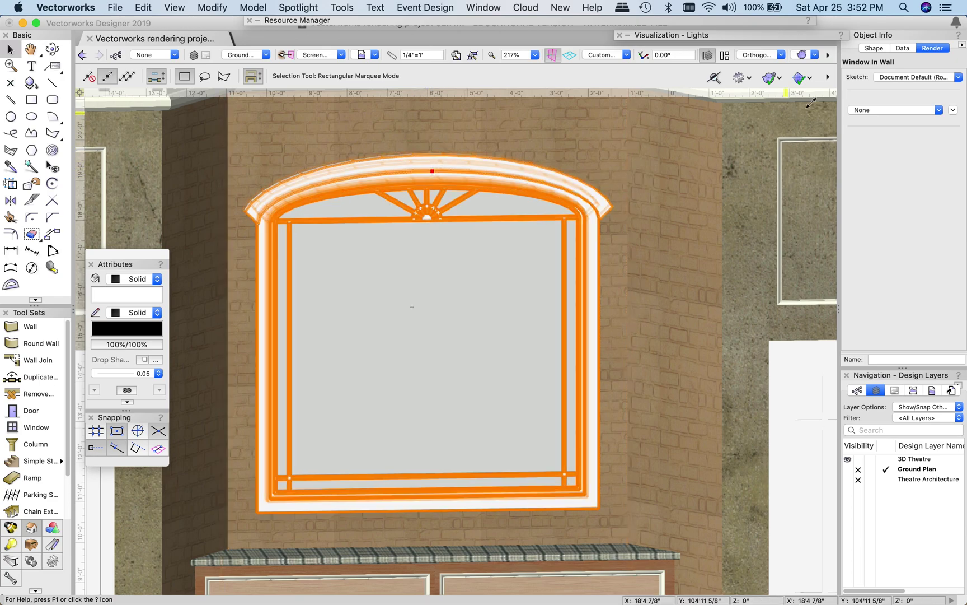
# In the arched window's settings, create a new class named "interior window trim" for its interior trim.
pyautogui.click(875, 49)
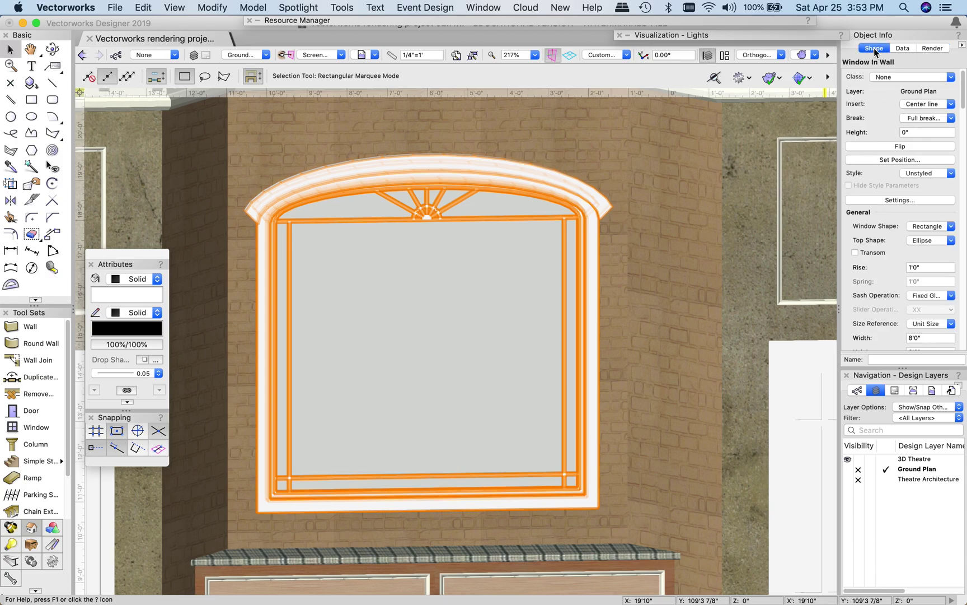
pyautogui.click(896, 199)
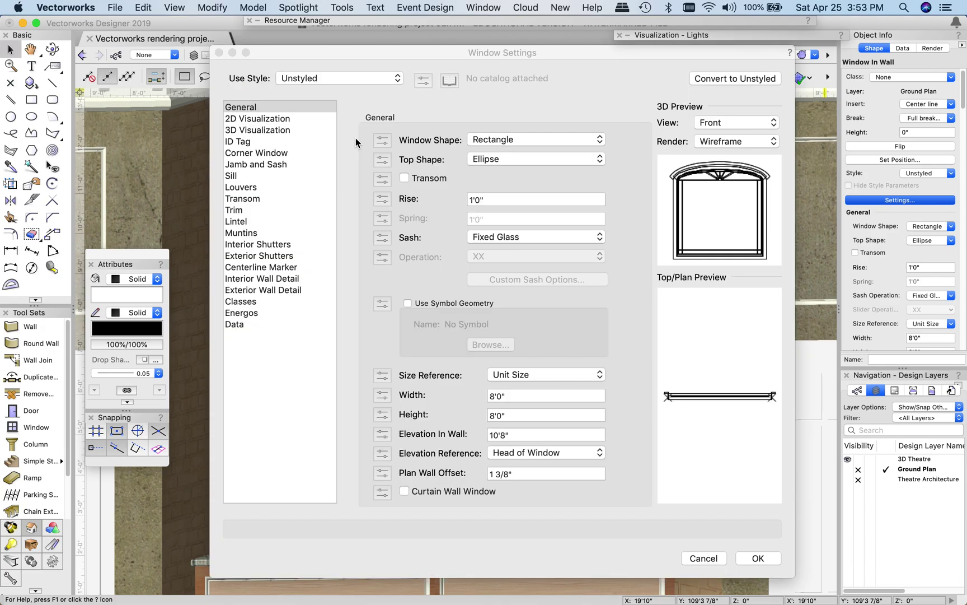
pyautogui.click(240, 302)
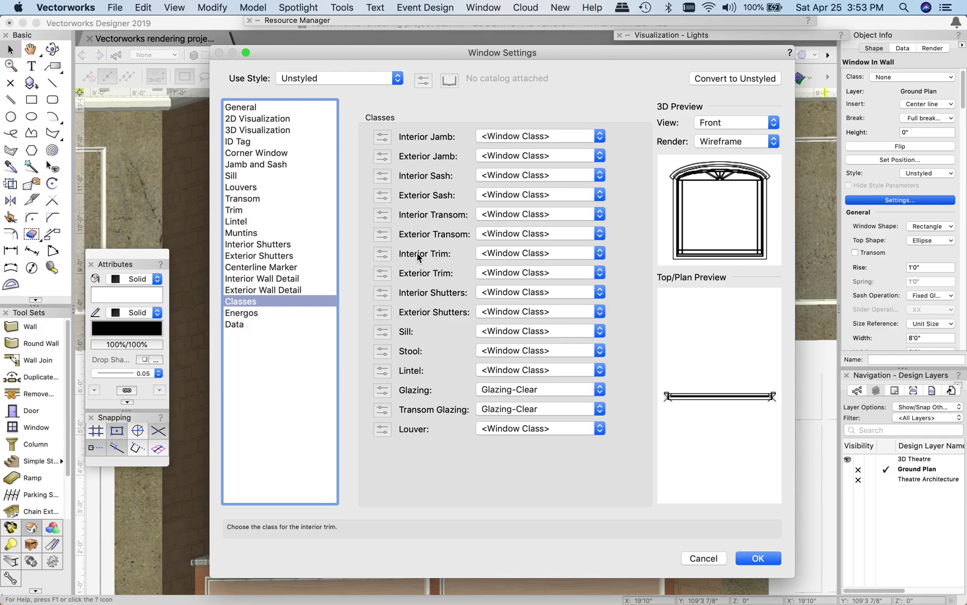
pyautogui.click(516, 258)
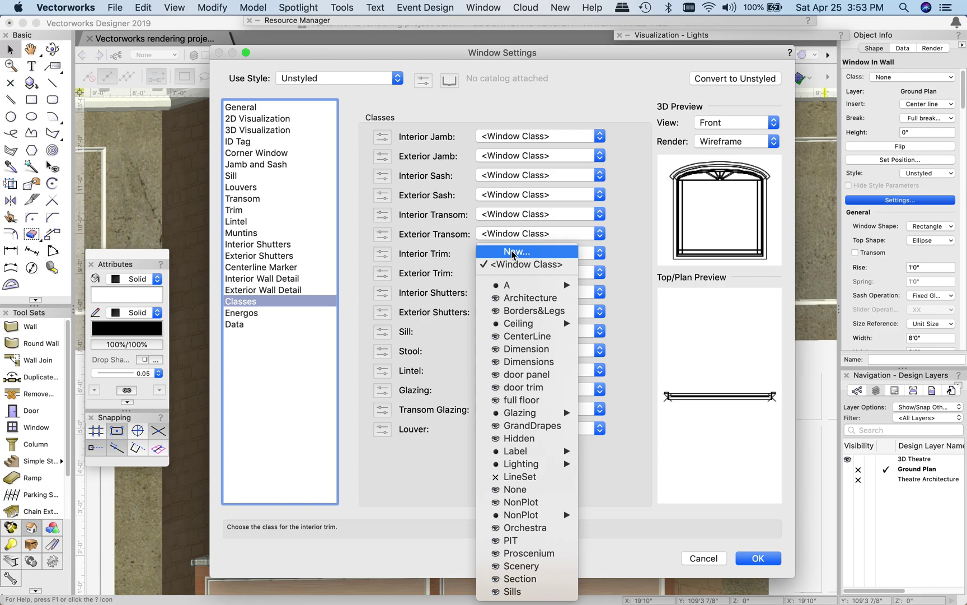
pyautogui.click(514, 253)
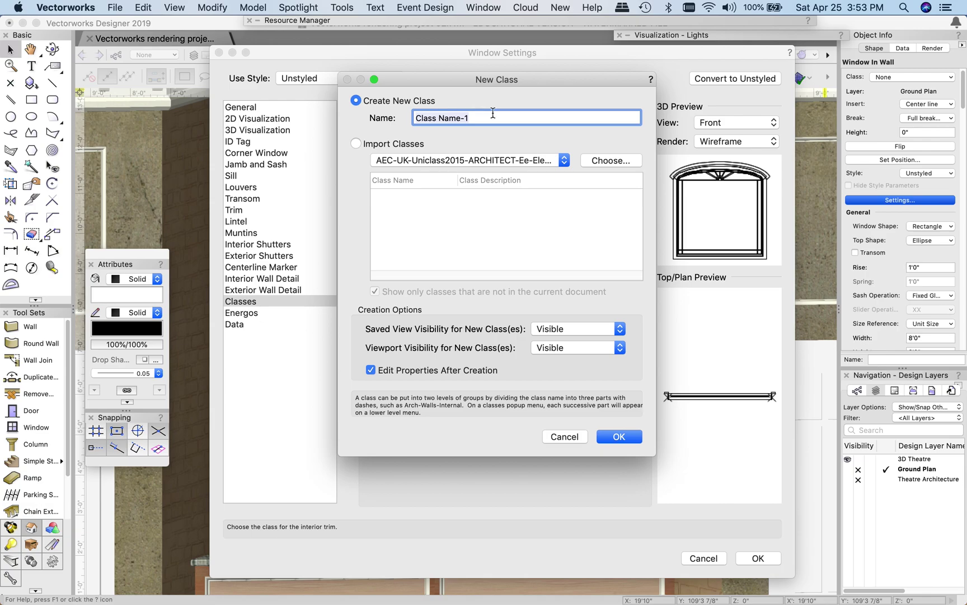
pyautogui.moveTo(444, 81); pyautogui.dragTo(537, 71)
pyautogui.press('BackSpace')
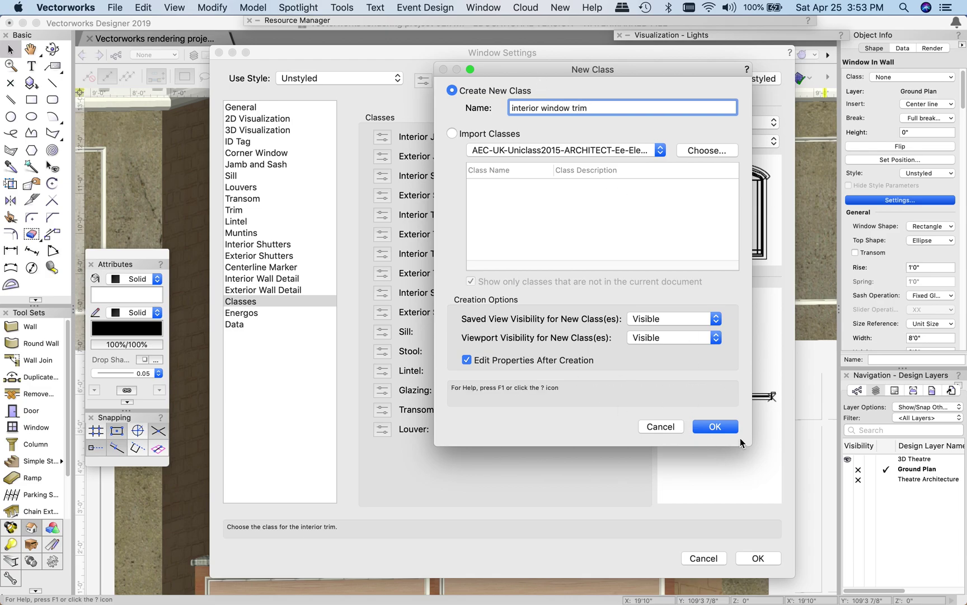
pyautogui.click(715, 426)
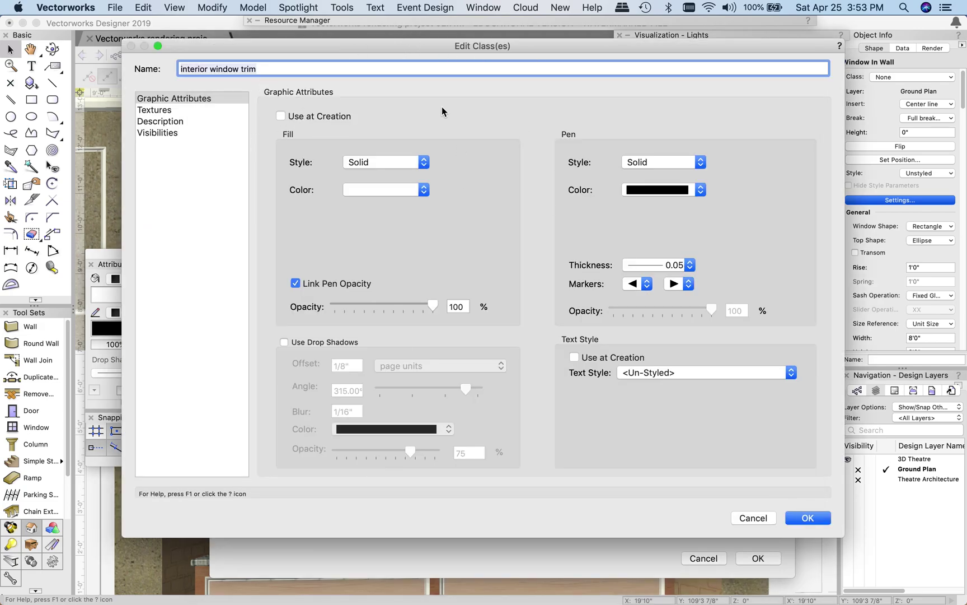
# Set the "interior window trim" class's object texture to Wood Panel Birch Med RT and apply the class to the arched window.
pyautogui.click(157, 110)
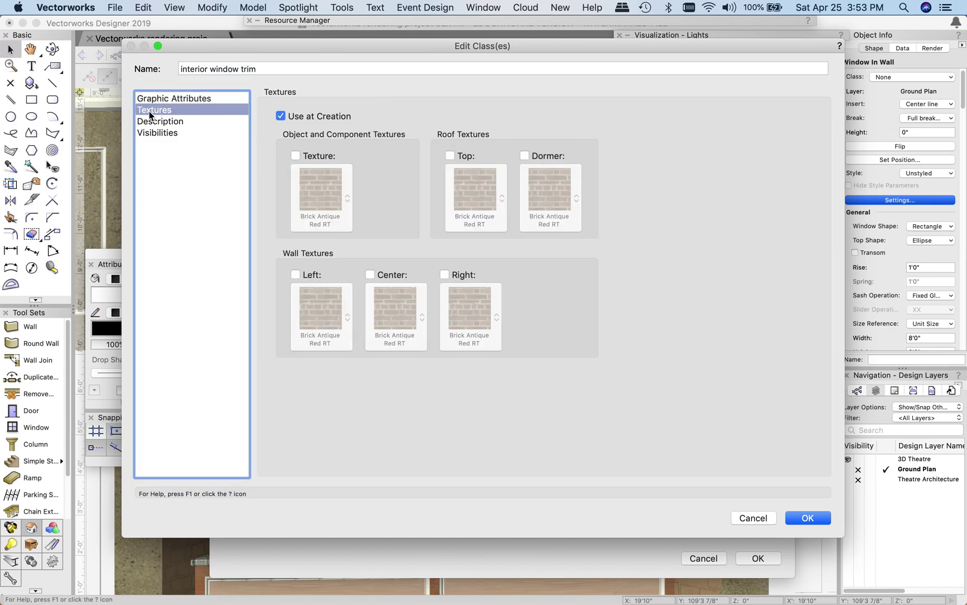
pyautogui.click(295, 155)
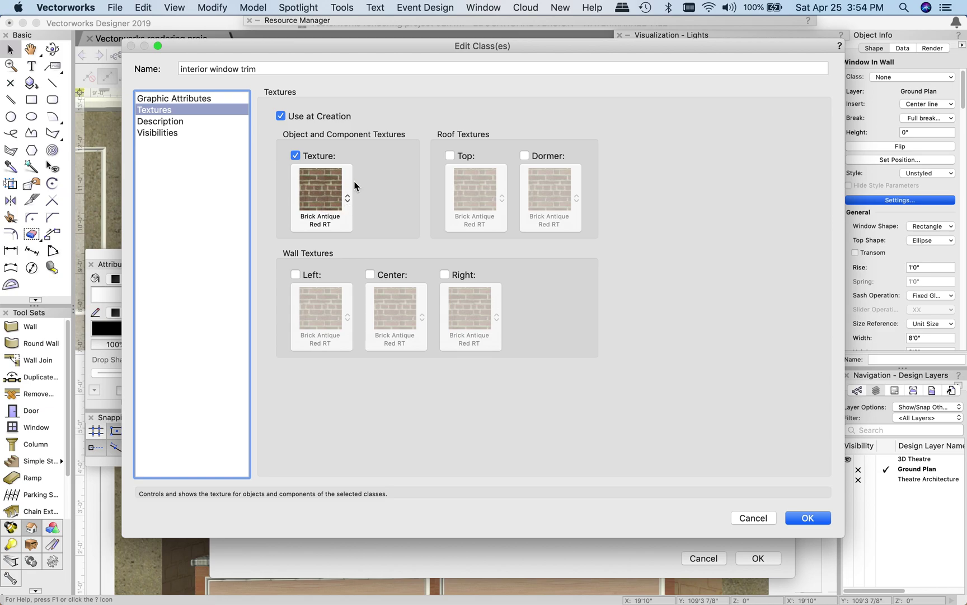
pyautogui.click(335, 193)
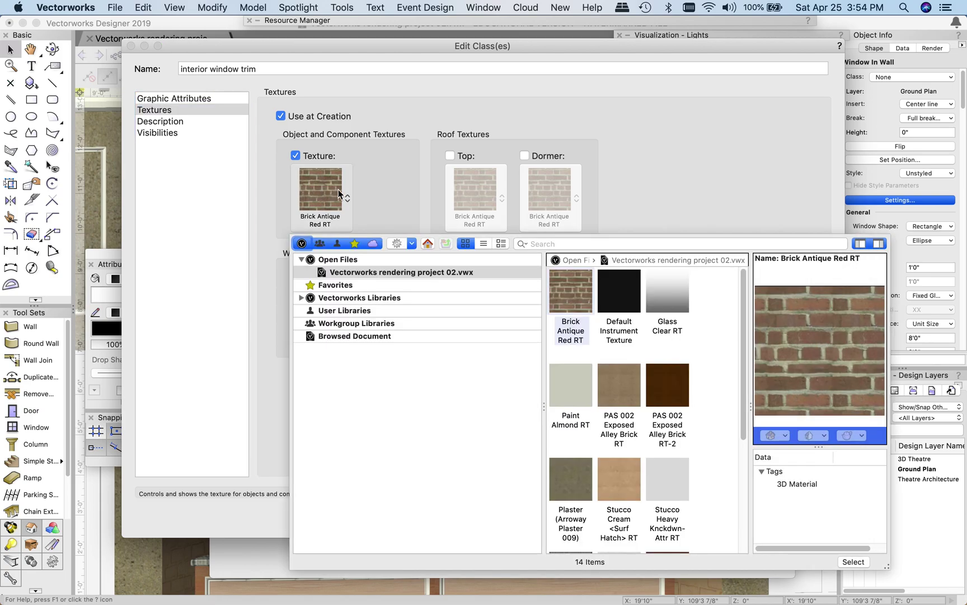
pyautogui.scroll(-5, 619, 445)
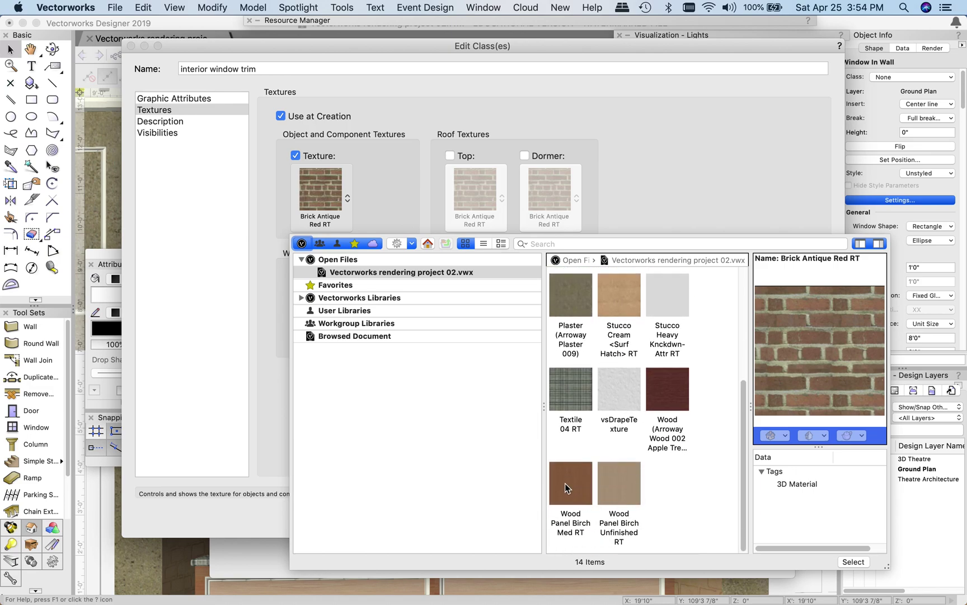
pyautogui.click(570, 485)
pyautogui.doubleClick(570, 483)
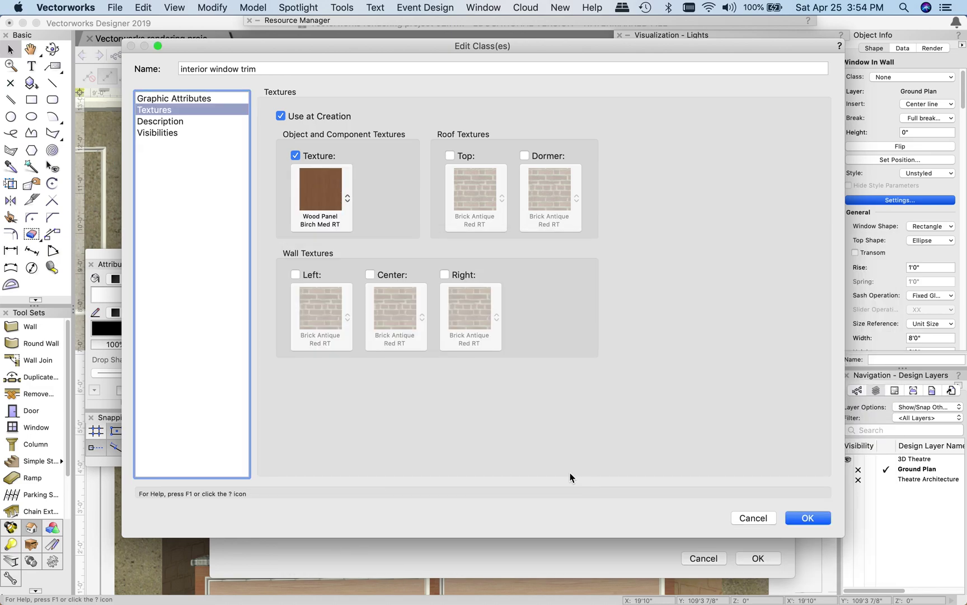
pyautogui.click(809, 517)
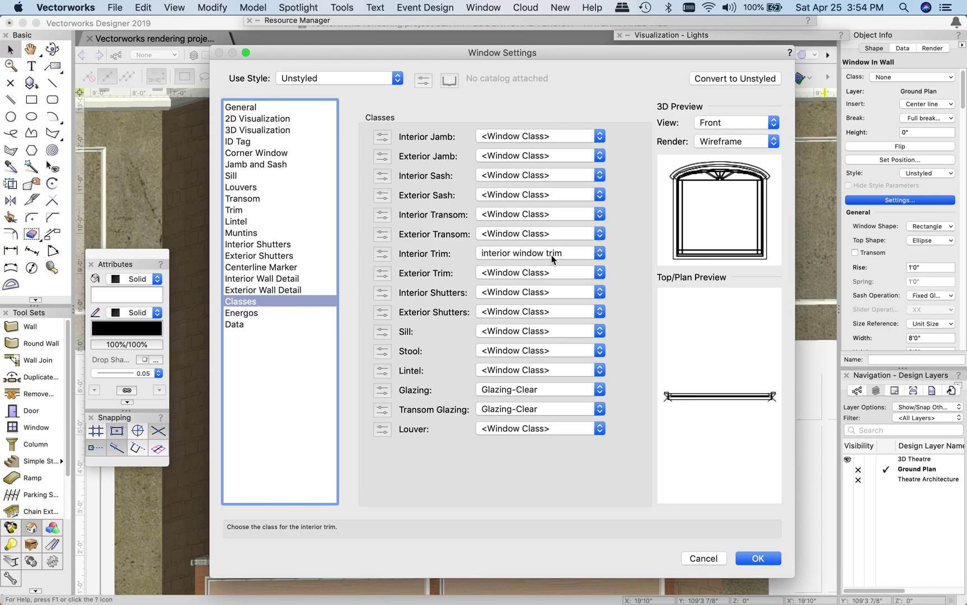
pyautogui.click(758, 560)
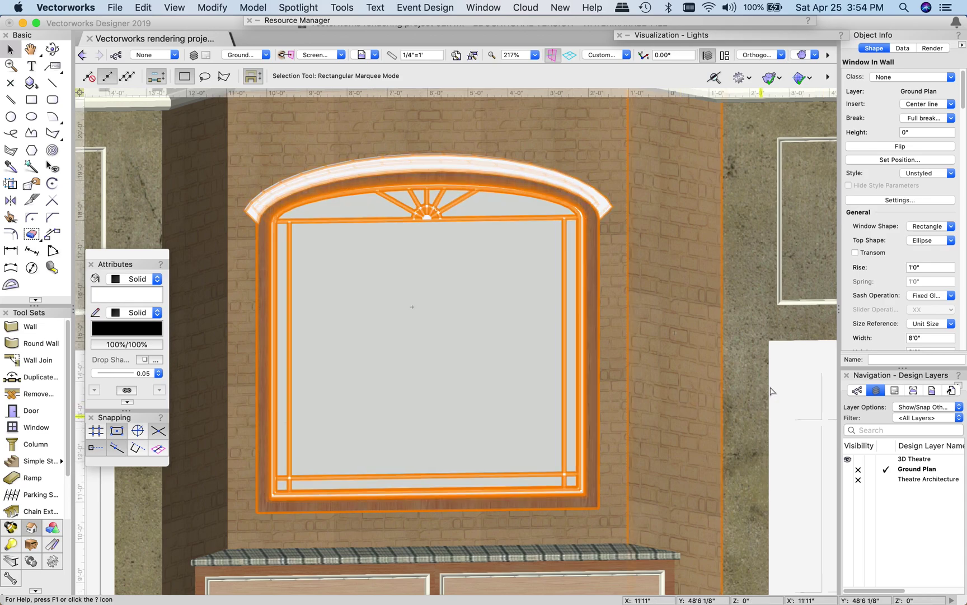
# Check the arched window's textured interior trim in the model and undo the trim class change.
pyautogui.click(759, 315)
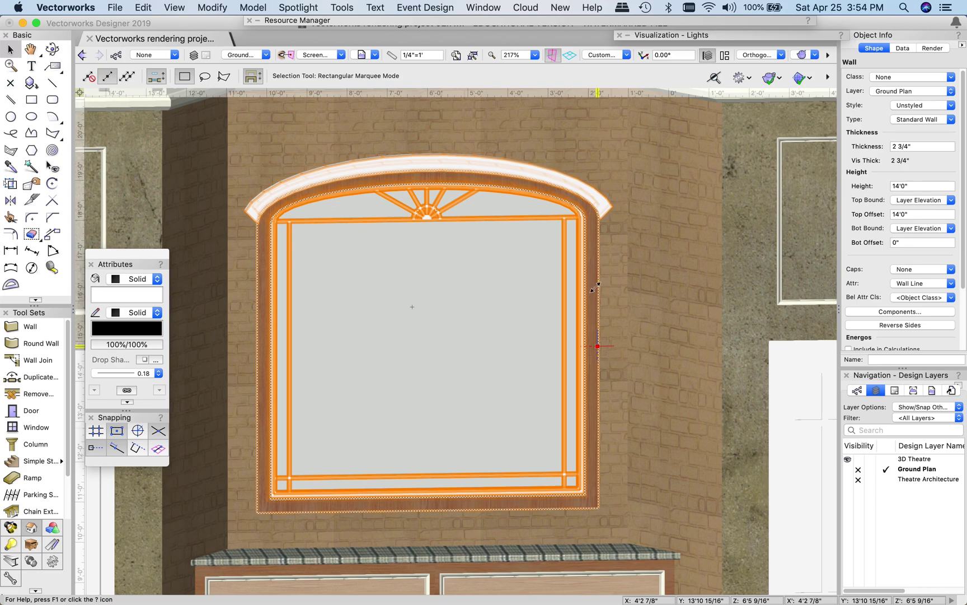
pyautogui.click(666, 282)
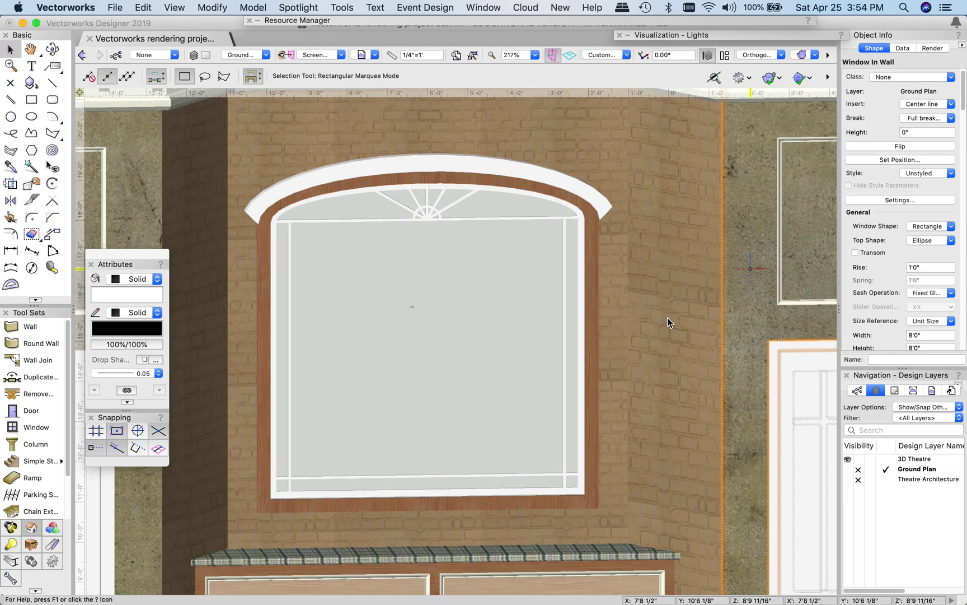
pyautogui.click(610, 253)
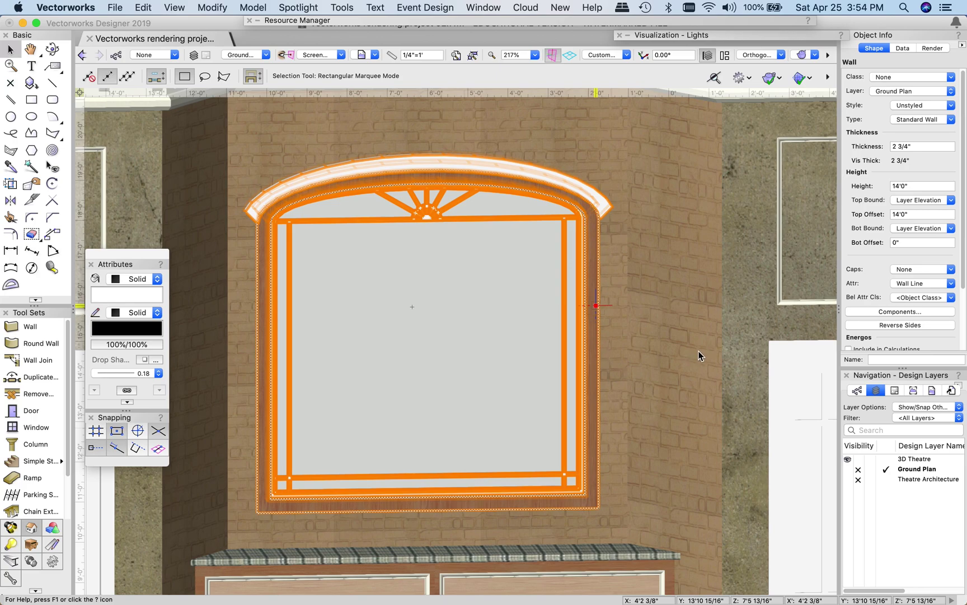
pyautogui.click(759, 334)
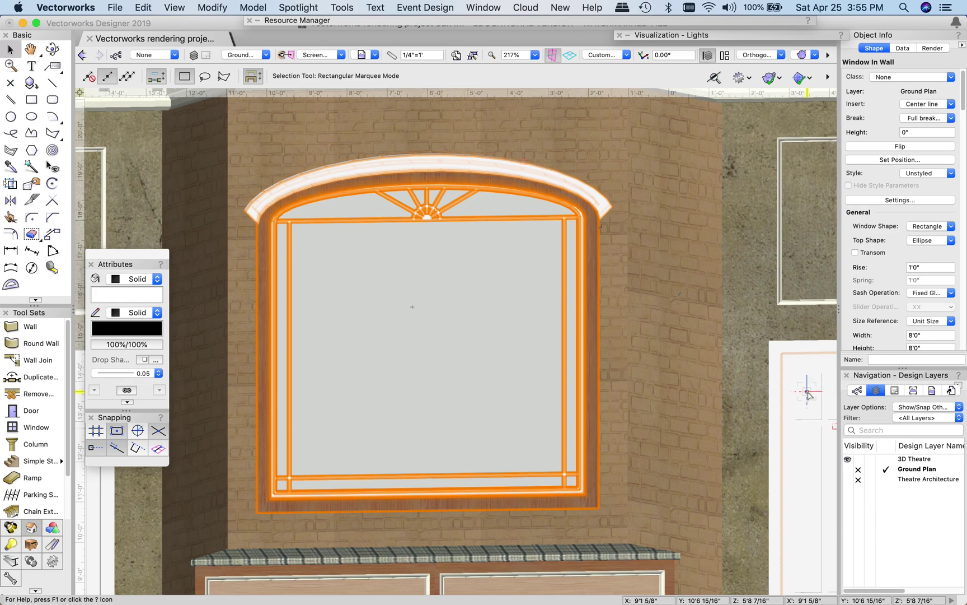
pyautogui.press('super+z')
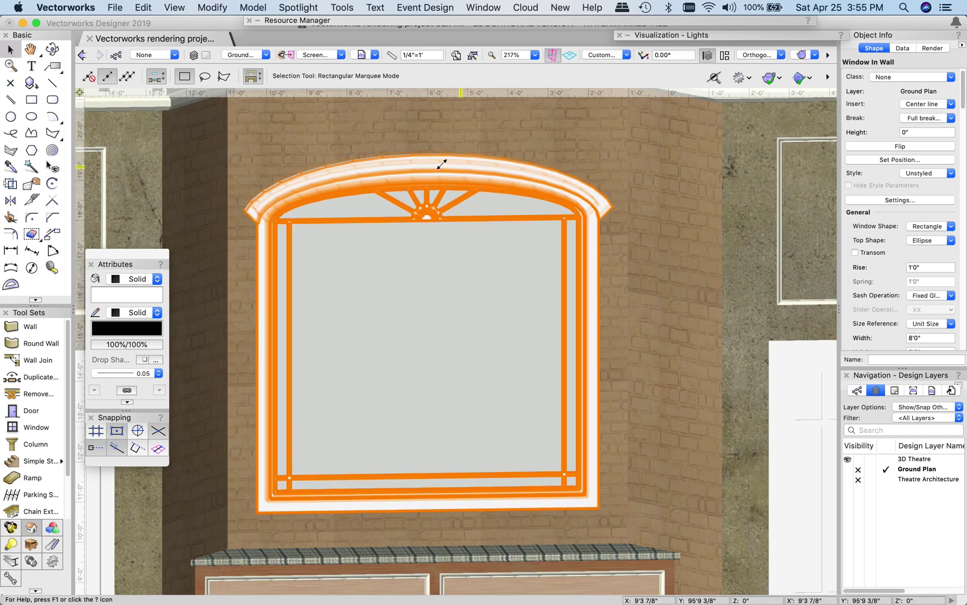
# Duplicate the selected arched window.
pyautogui.scroll(-2, 509, 333)
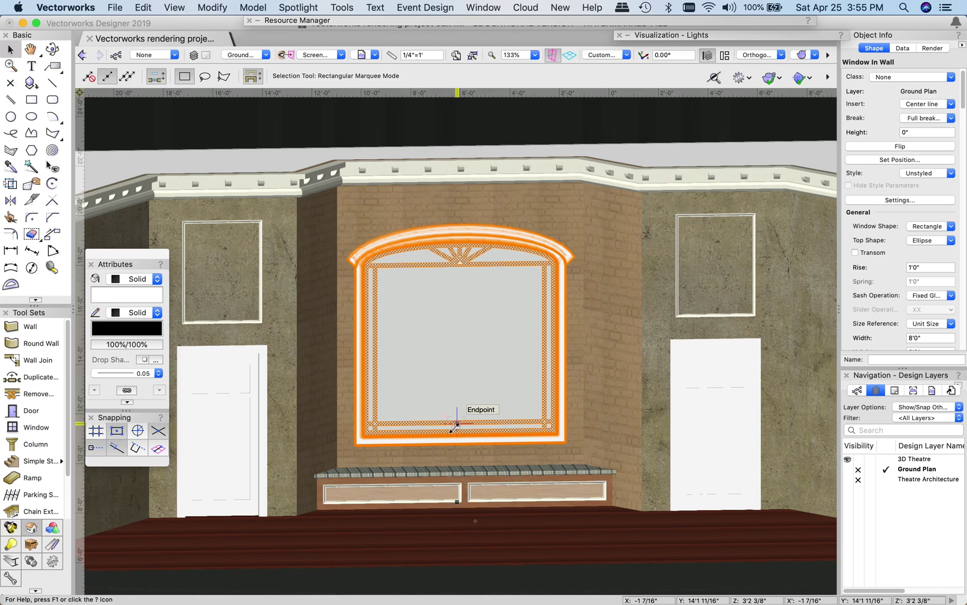
pyautogui.click(211, 8)
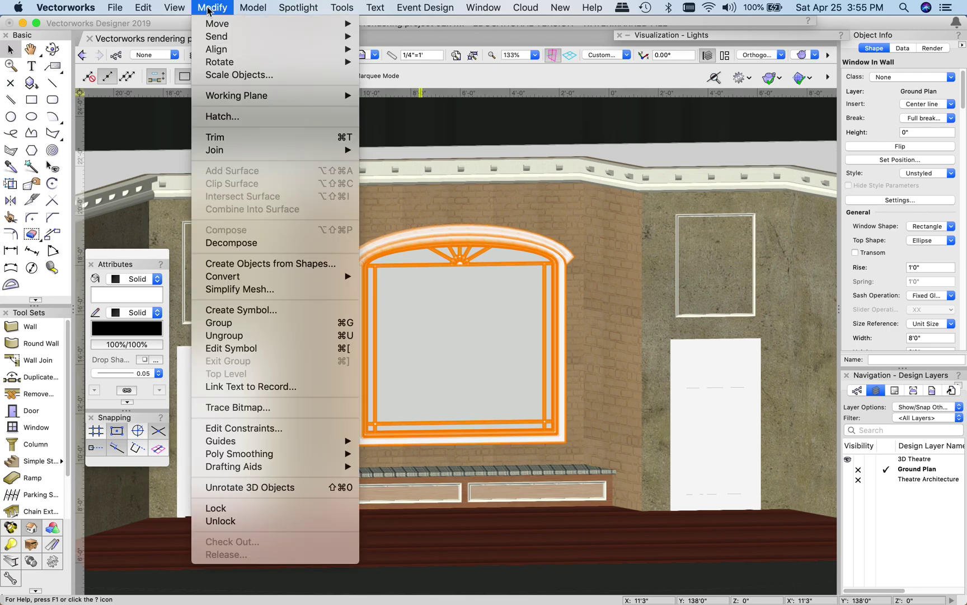
pyautogui.moveTo(178, 5)
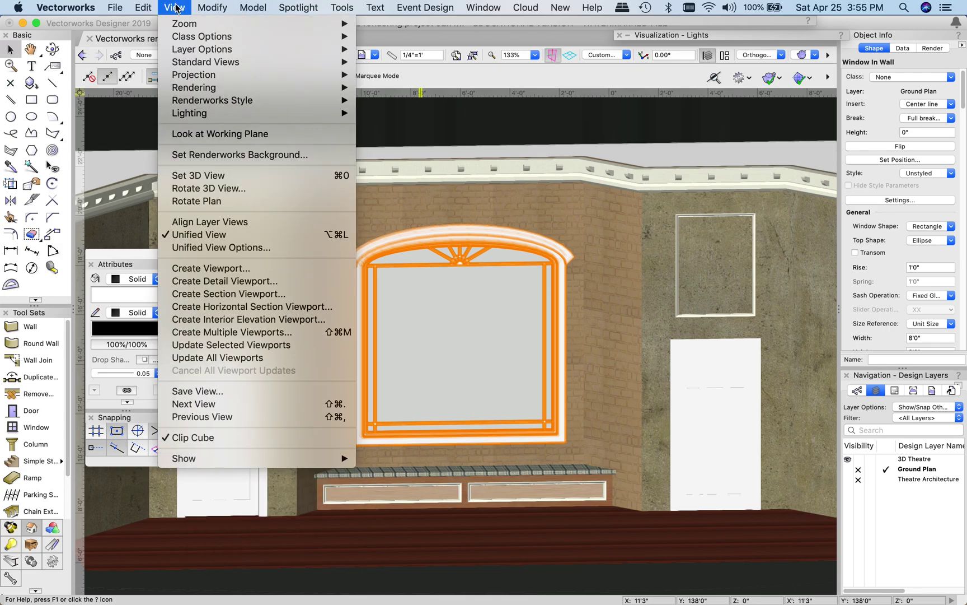
pyautogui.moveTo(218, 7)
pyautogui.moveTo(143, 7)
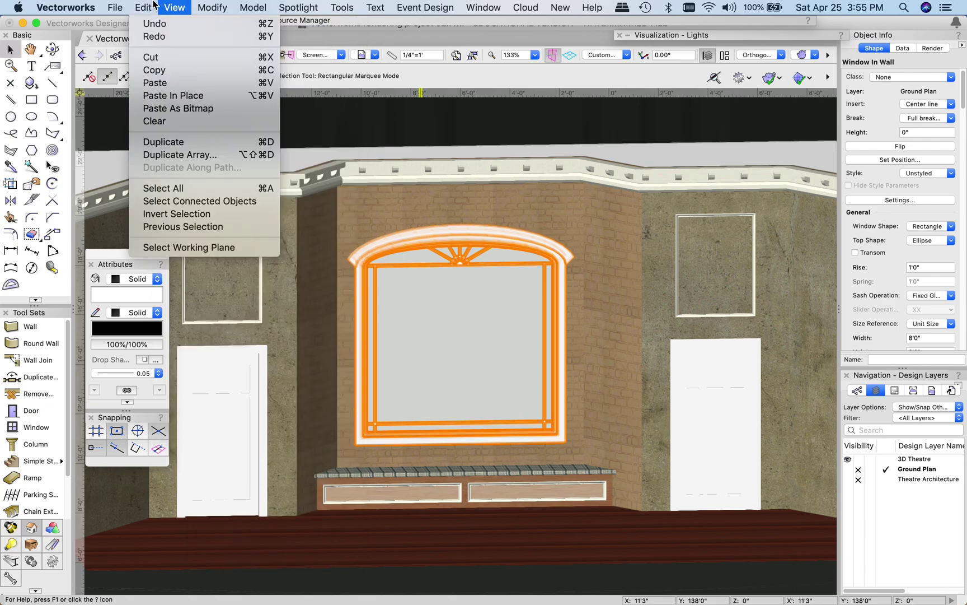
pyautogui.click(156, 141)
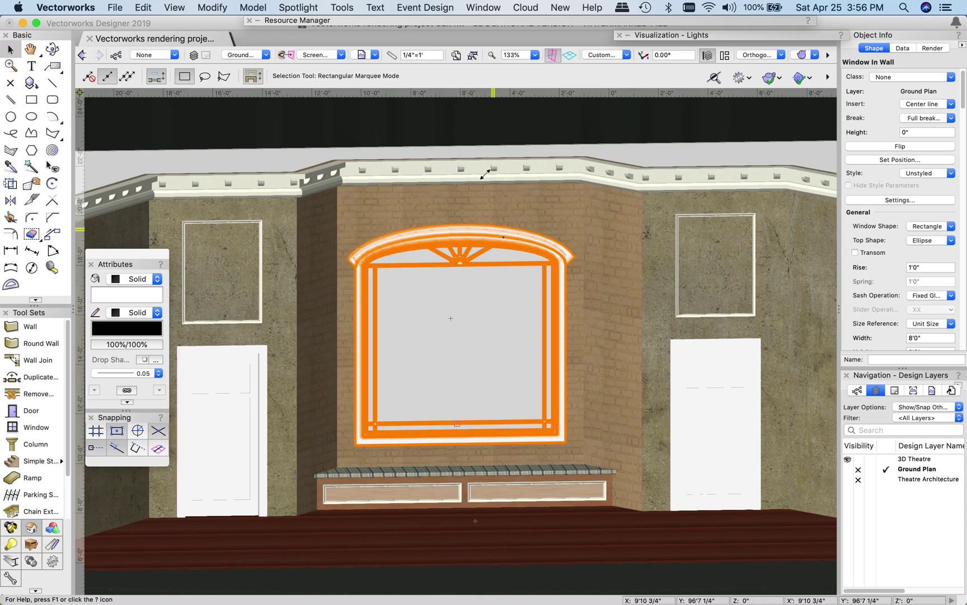
# In Top/Plan view, move the duplicate window out of the center wall to the open space just behind it.
pyautogui.click(605, 54)
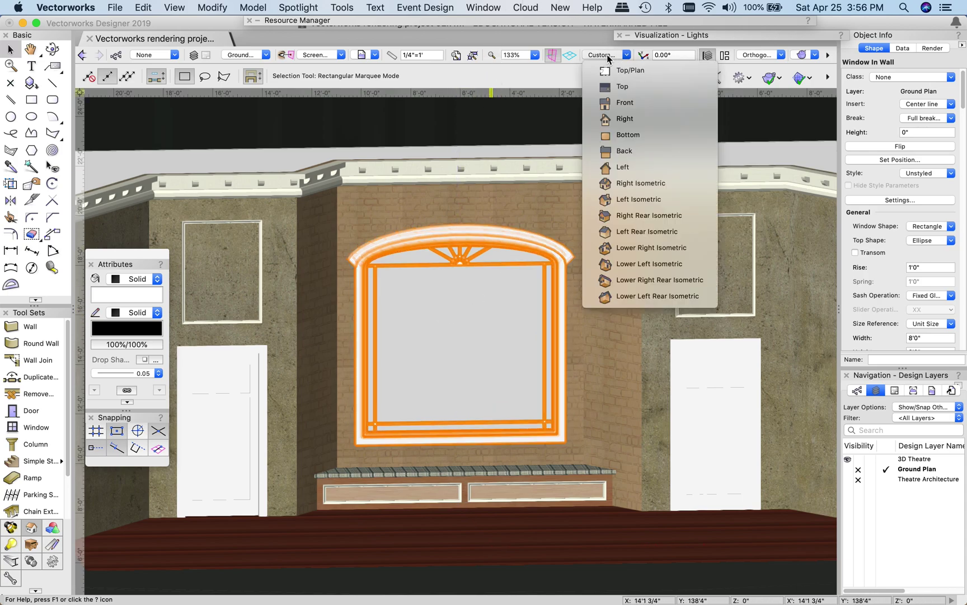
pyautogui.click(630, 71)
pyautogui.scroll(5, 436, 386)
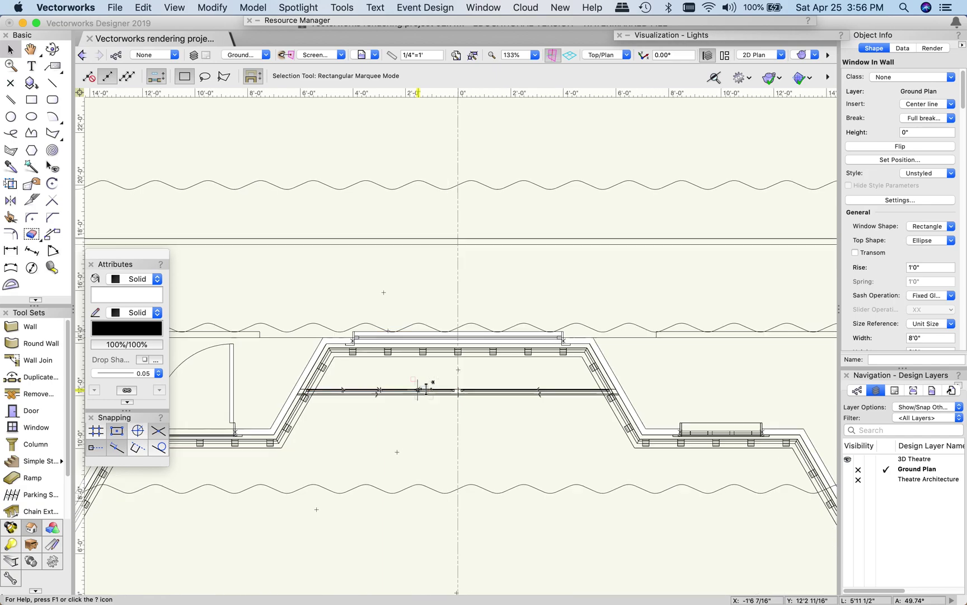
pyautogui.moveTo(407, 270); pyautogui.dragTo(415, 195)
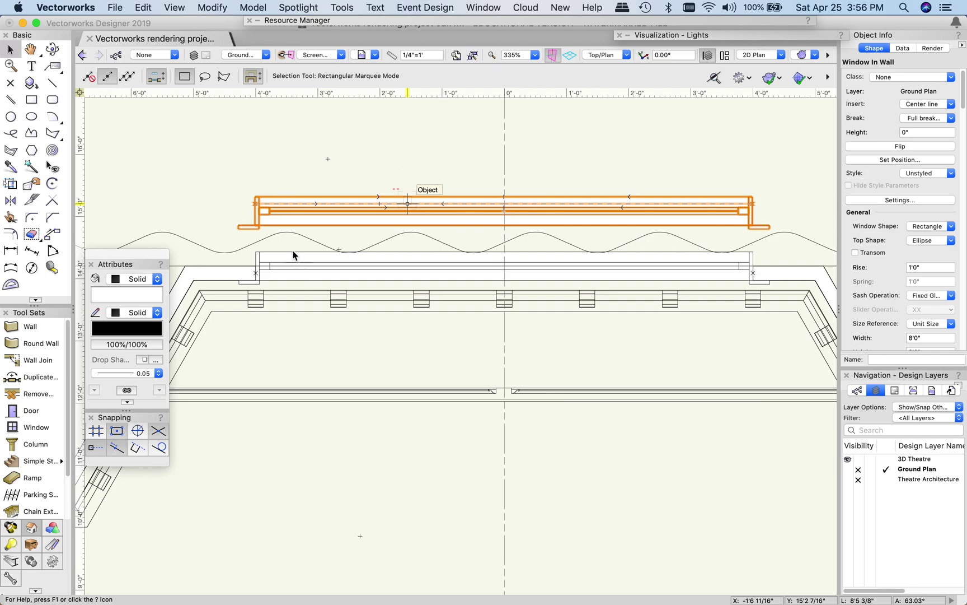
pyautogui.click(305, 264)
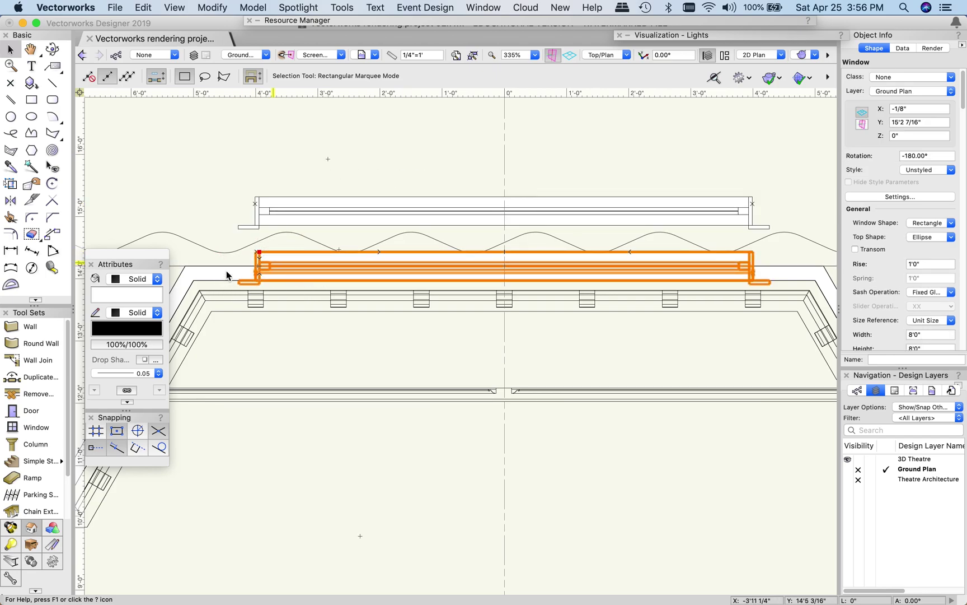
pyautogui.press('super+z')
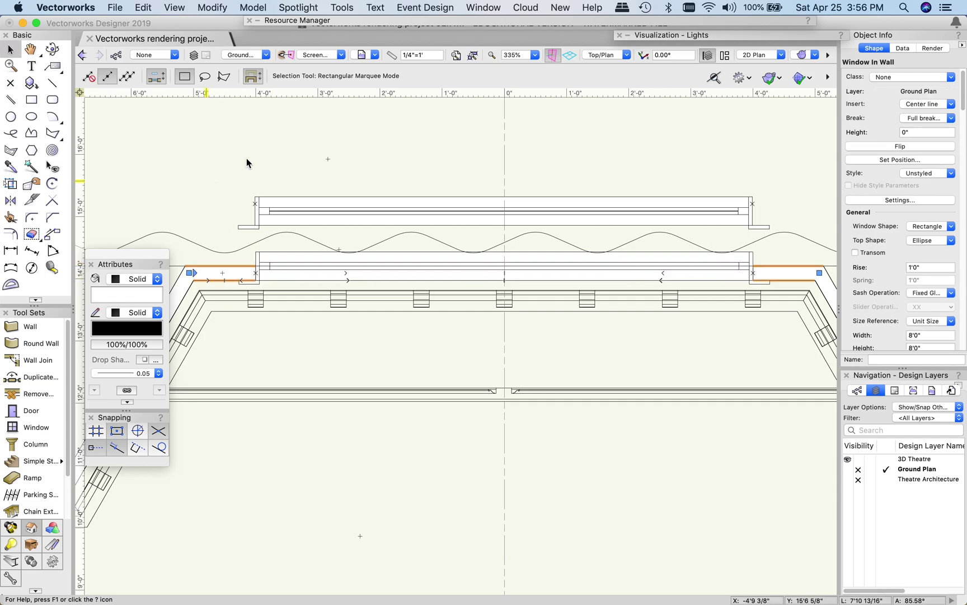
# Select the duplicate window and, in Top view, move it farther behind the wall, clear of the original.
pyautogui.click(343, 209)
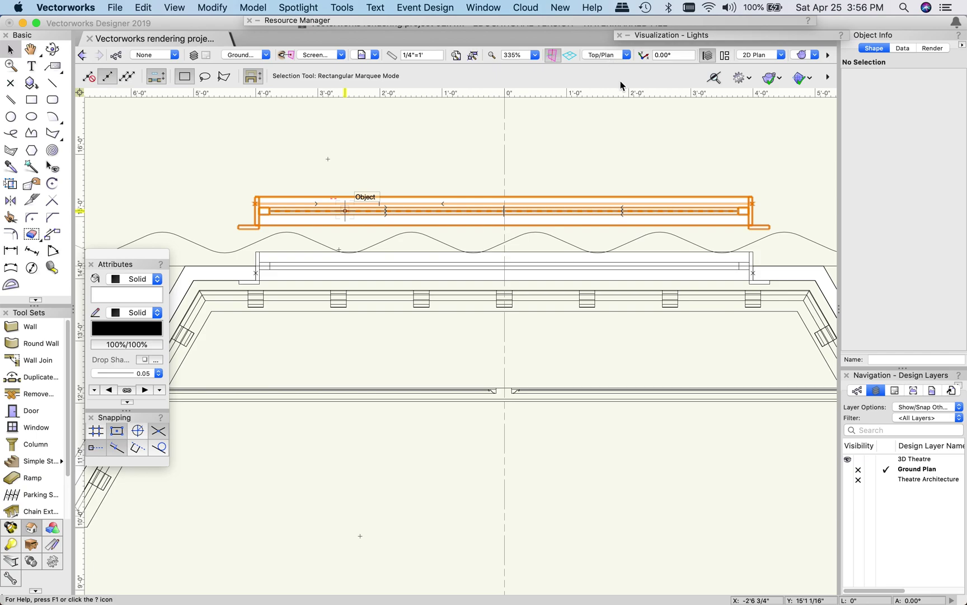
pyautogui.click(605, 52)
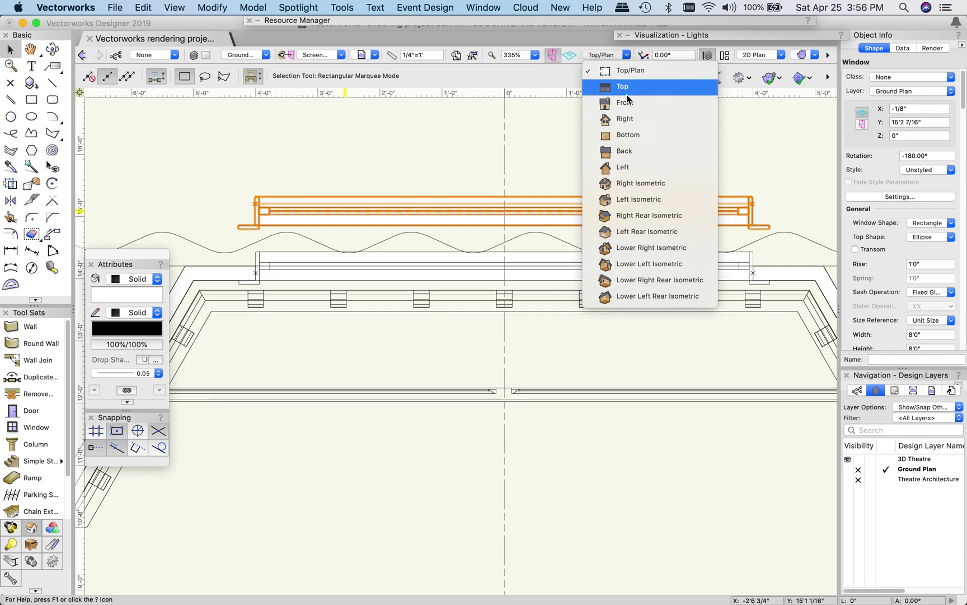
pyautogui.click(627, 88)
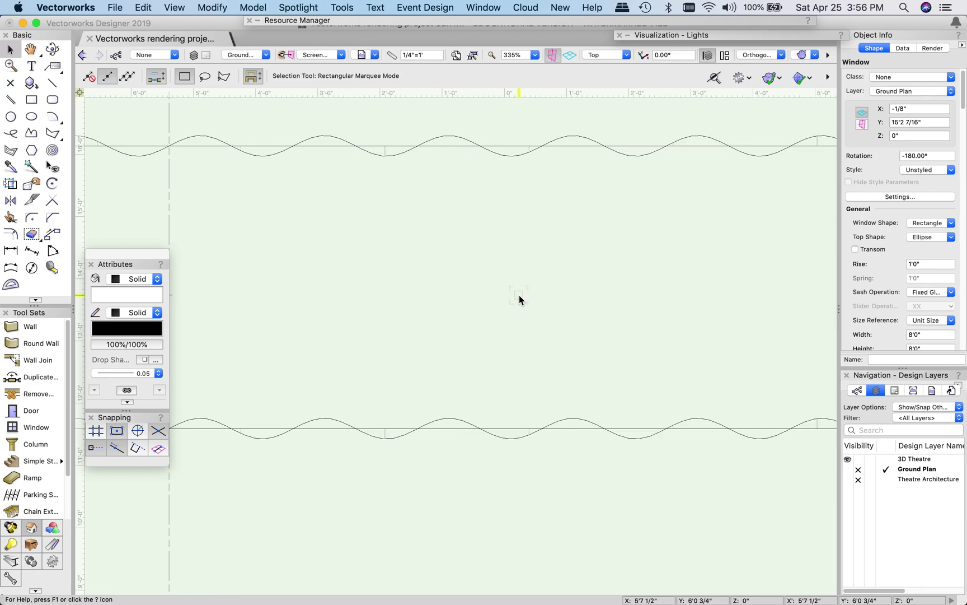
pyautogui.scroll(-5, 519, 294)
pyautogui.scroll(4, 377, 110)
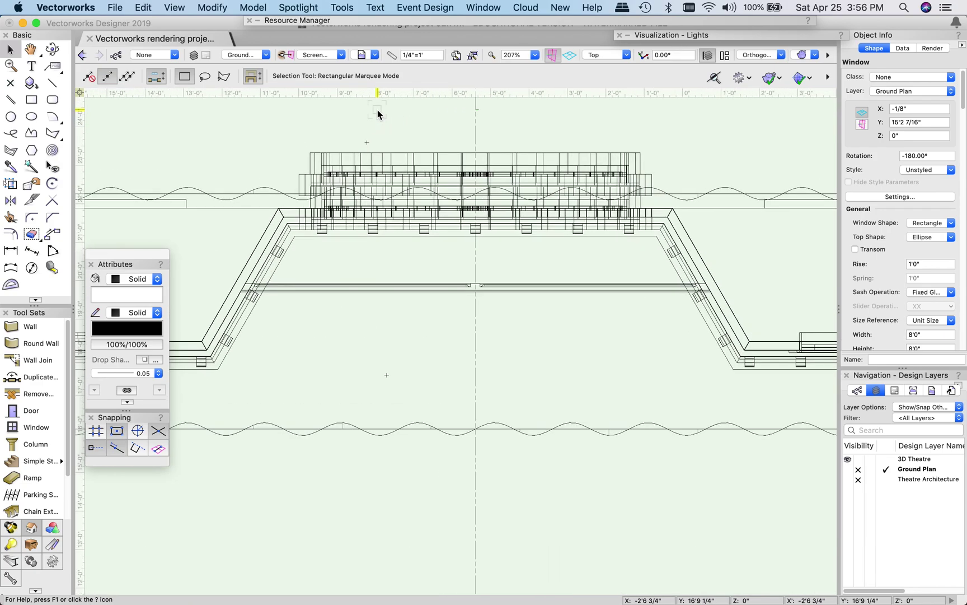
pyautogui.moveTo(354, 161); pyautogui.dragTo(355, 115)
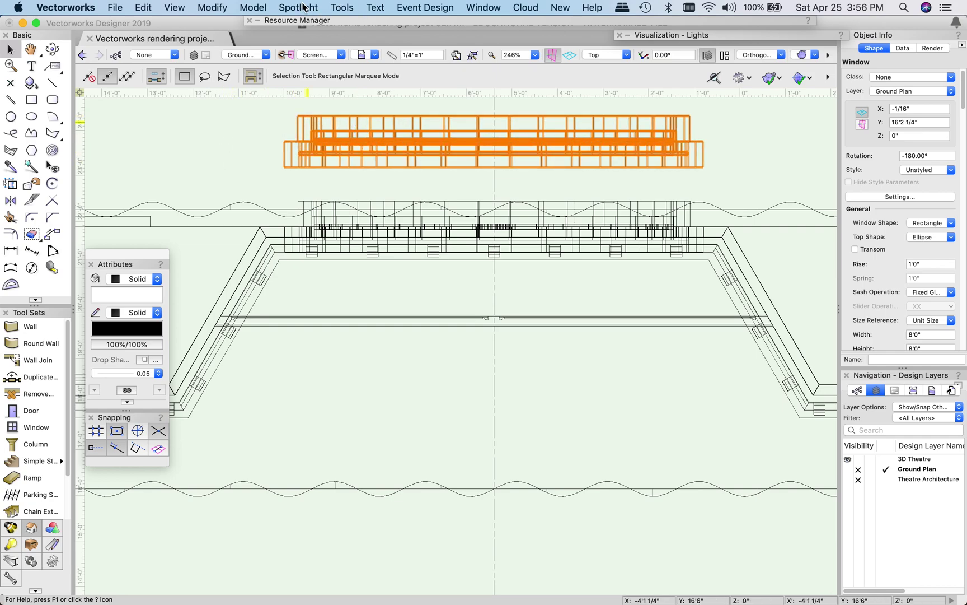
# Ungroup the duplicate window into its separate component solids, confirming the high-level ungrouping.
pyautogui.click(213, 8)
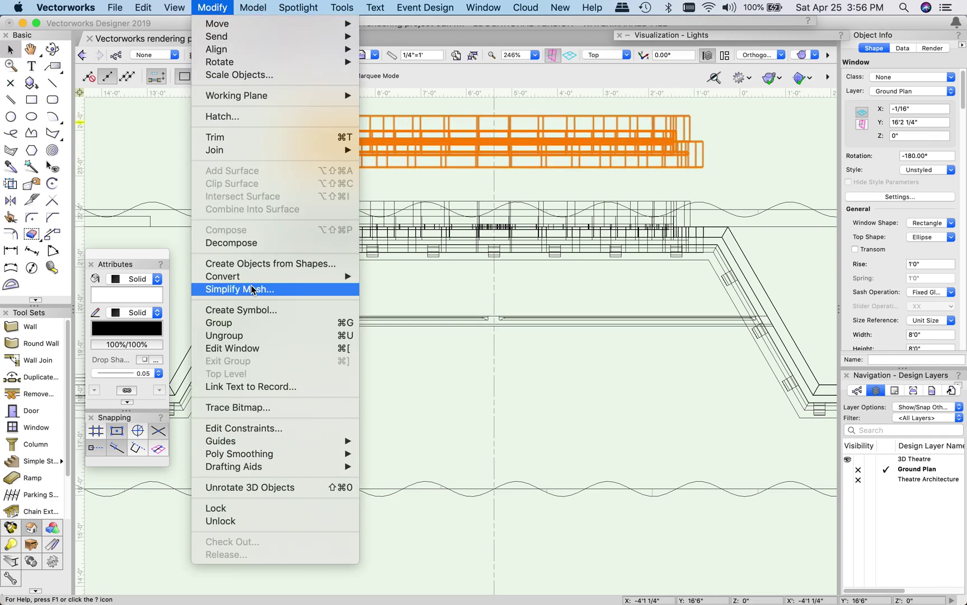
pyautogui.click(240, 334)
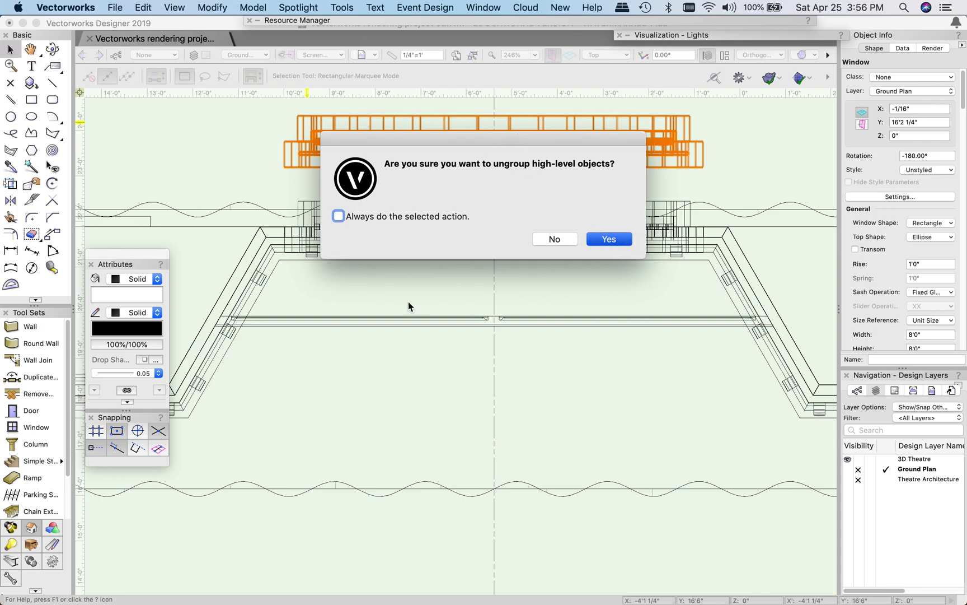
pyautogui.press('Return')
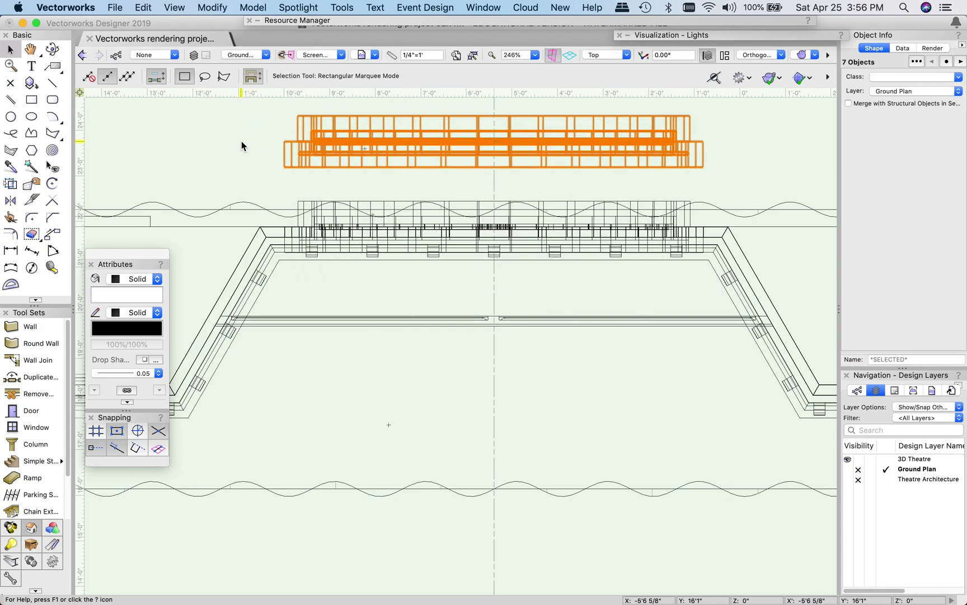
# Select the arched head trim of the ungrouped window, examine it in Right Isometric view, and return to Top/Plan.
pyautogui.click(250, 142)
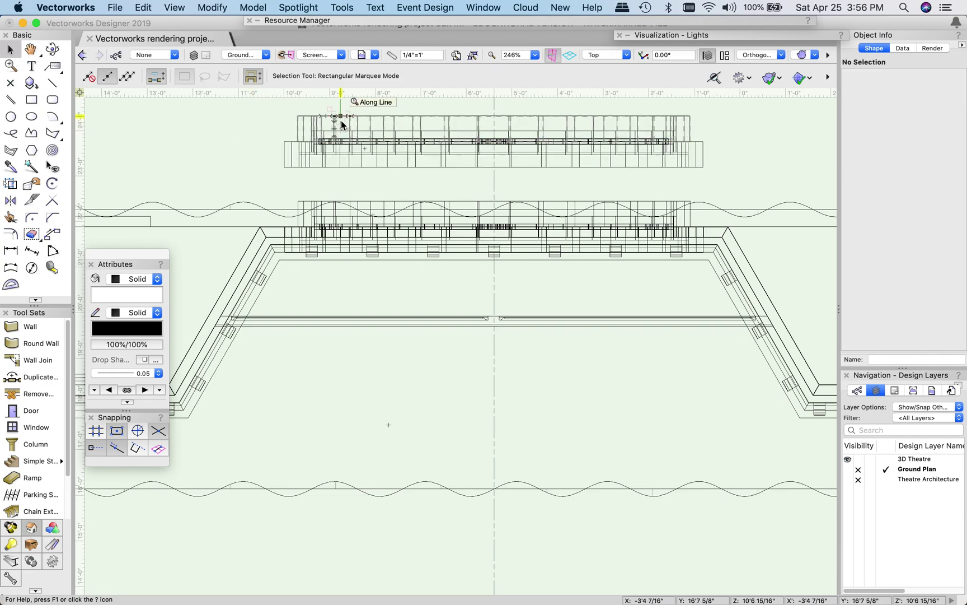
pyautogui.click(313, 151)
pyautogui.moveTo(314, 151); pyautogui.dragTo(354, 152)
pyautogui.press('super+3')
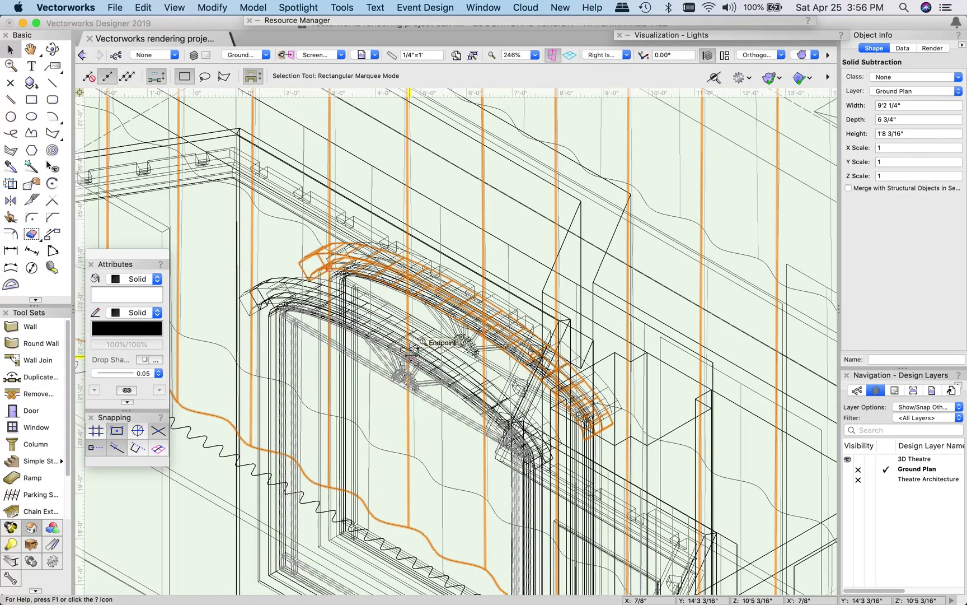
pyautogui.scroll(-3, 410, 356)
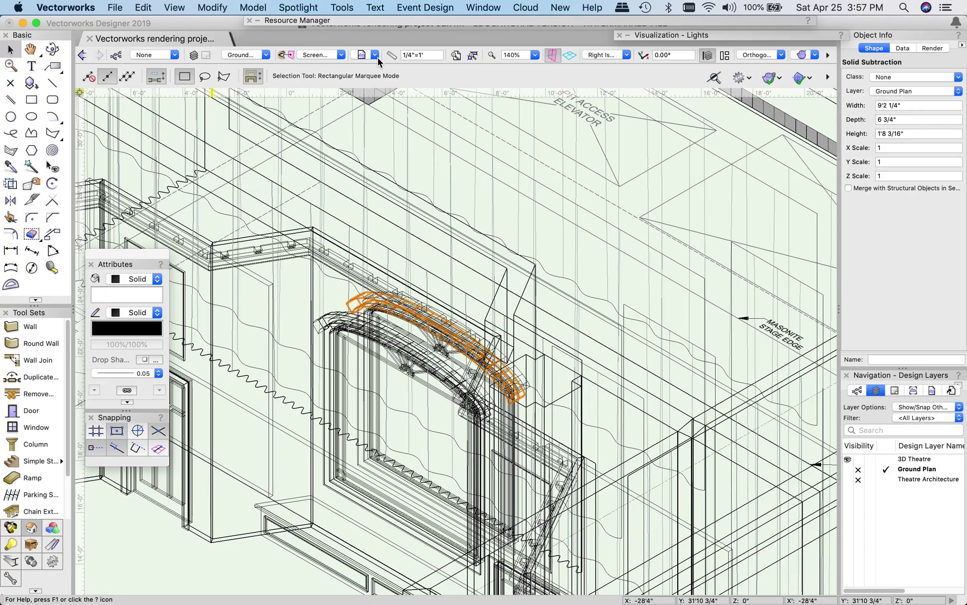
pyautogui.press('F5')
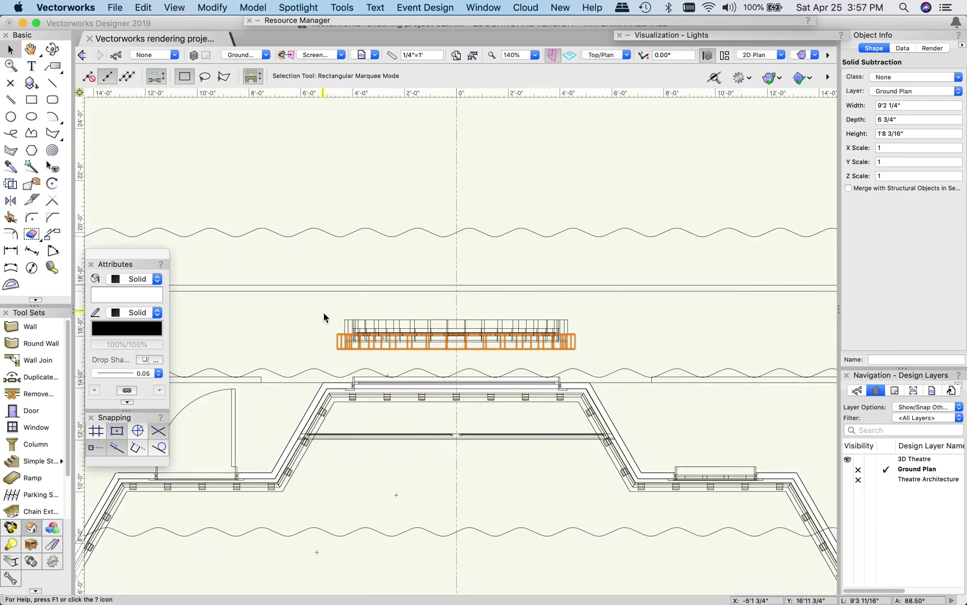
# Select all pieces of the ungrouped window, move them together to the front of the center wall, and switch to Front view.
pyautogui.moveTo(313, 308); pyautogui.dragTo(586, 359)
pyautogui.moveTo(538, 324); pyautogui.dragTo(533, 483)
pyautogui.press('1')
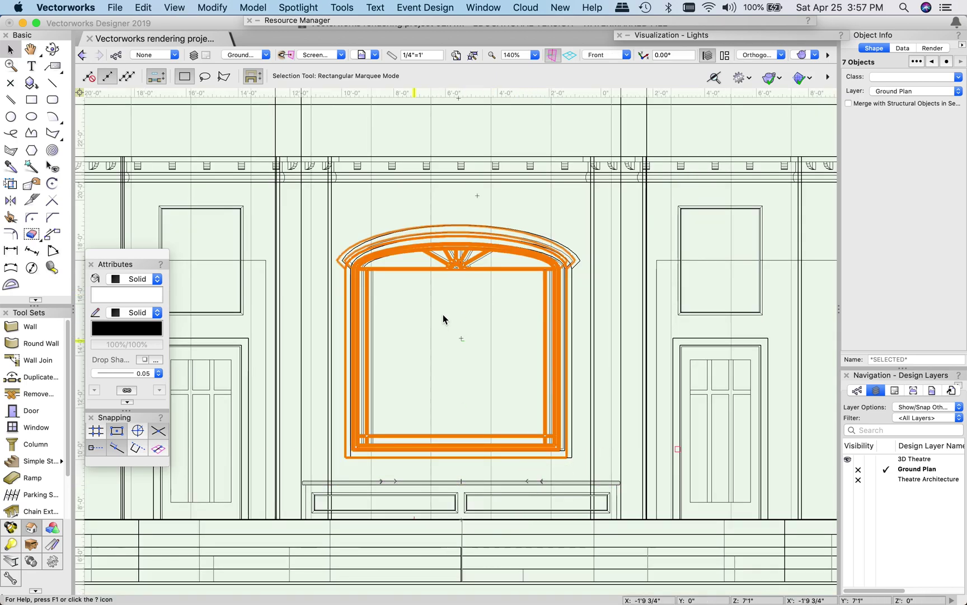
# Select the ungrouped window's inner frame and the arched head trim one at a time to identify the separate parts.
pyautogui.click(406, 268)
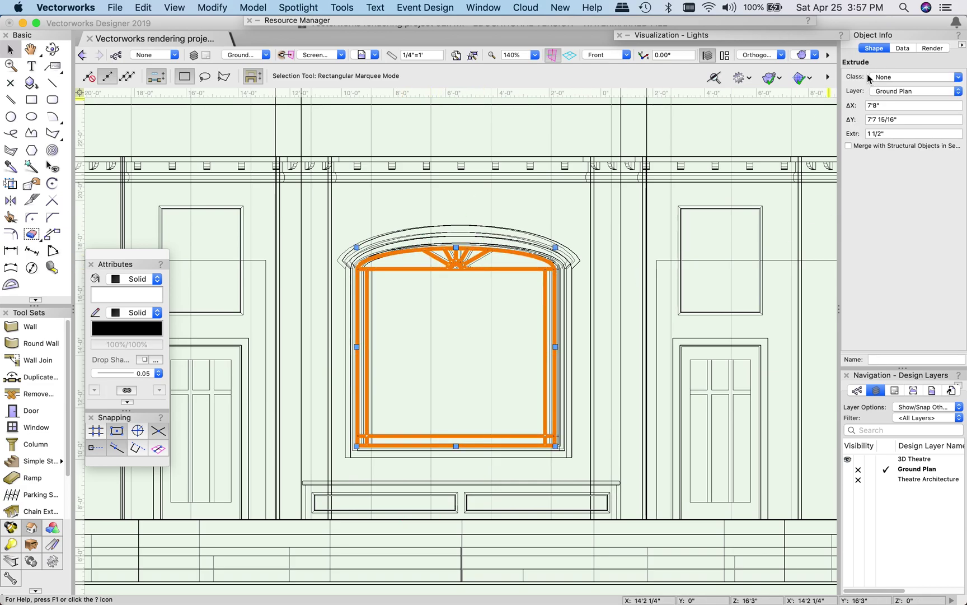
pyautogui.scroll(3, 341, 330)
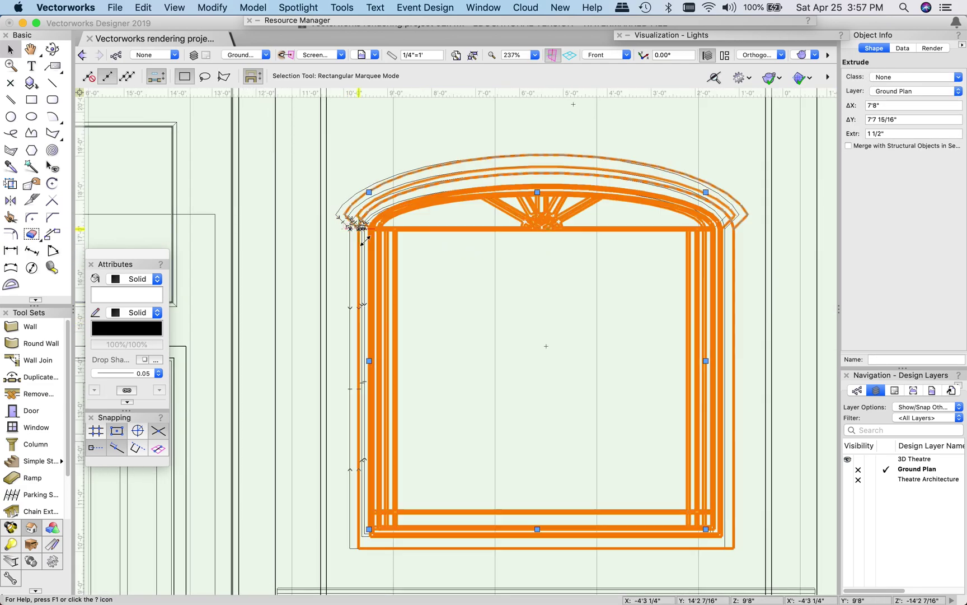
pyautogui.press('Escape')
pyautogui.click(347, 200)
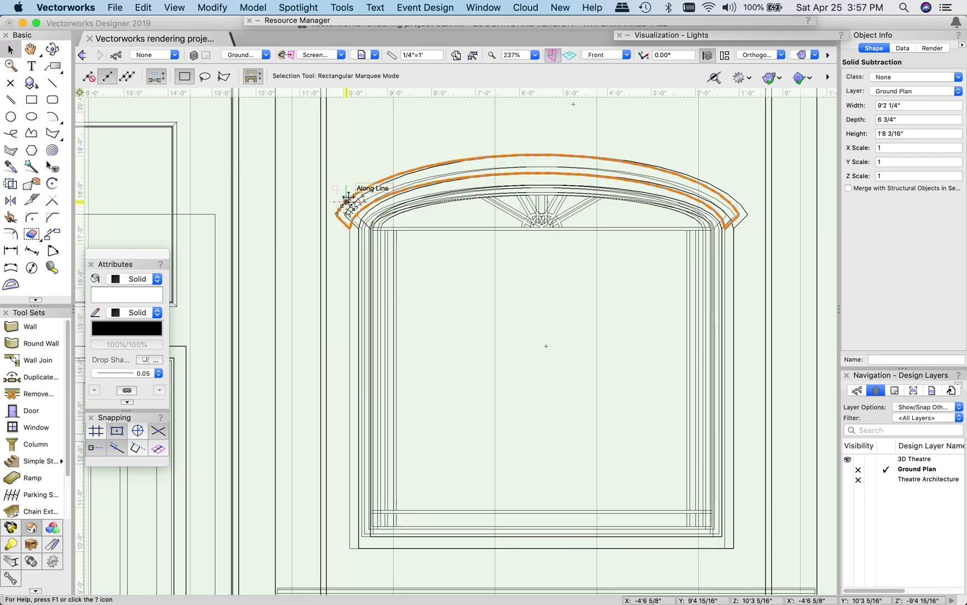
# Select the outer casing of the ungrouped window, assign it the Wood Panel Birch Unfinished texture, and close the texture selector without changing it.
pyautogui.click(353, 250)
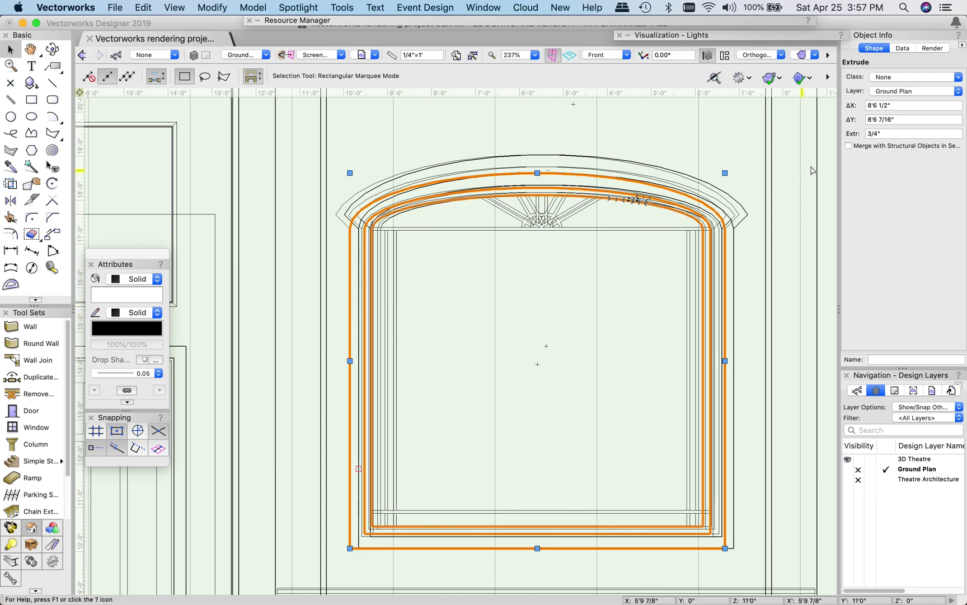
pyautogui.click(932, 49)
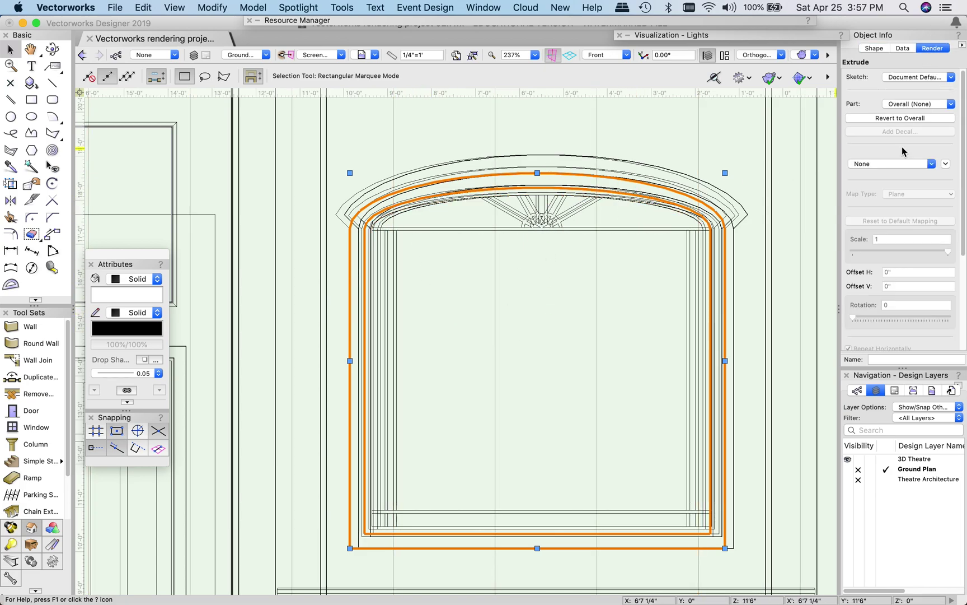
pyautogui.click(876, 163)
pyautogui.click(877, 194)
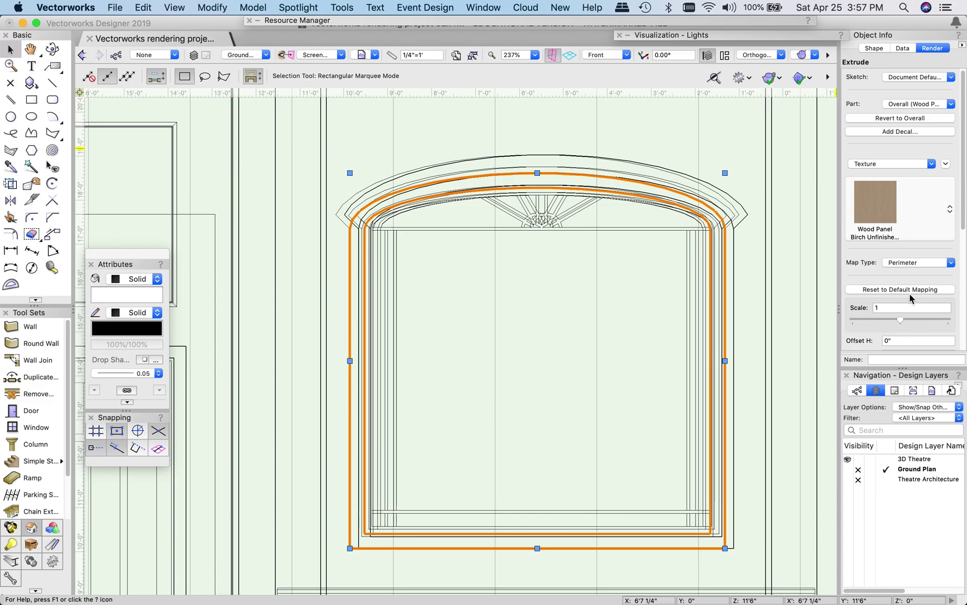
pyautogui.click(877, 201)
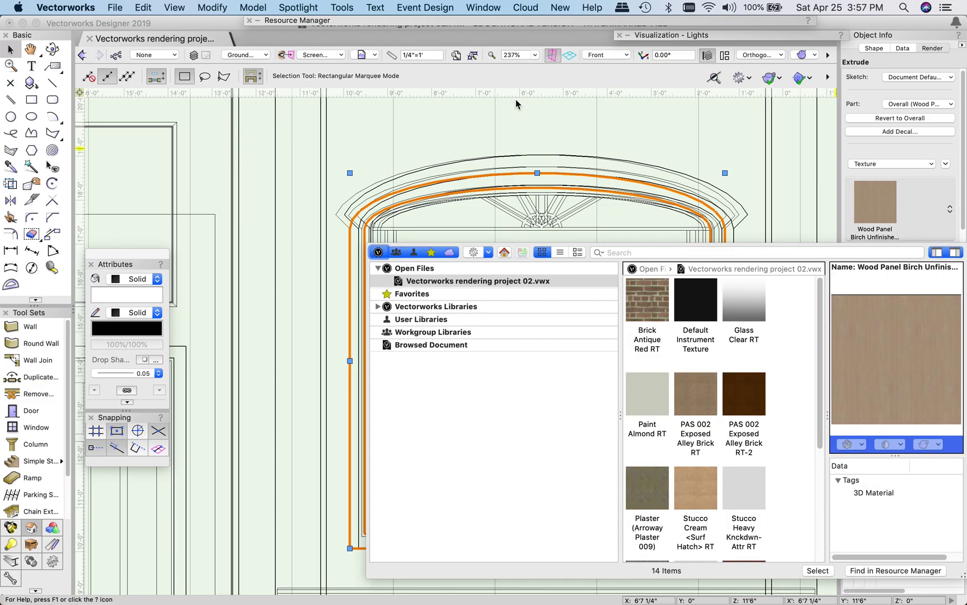
pyautogui.press('Escape')
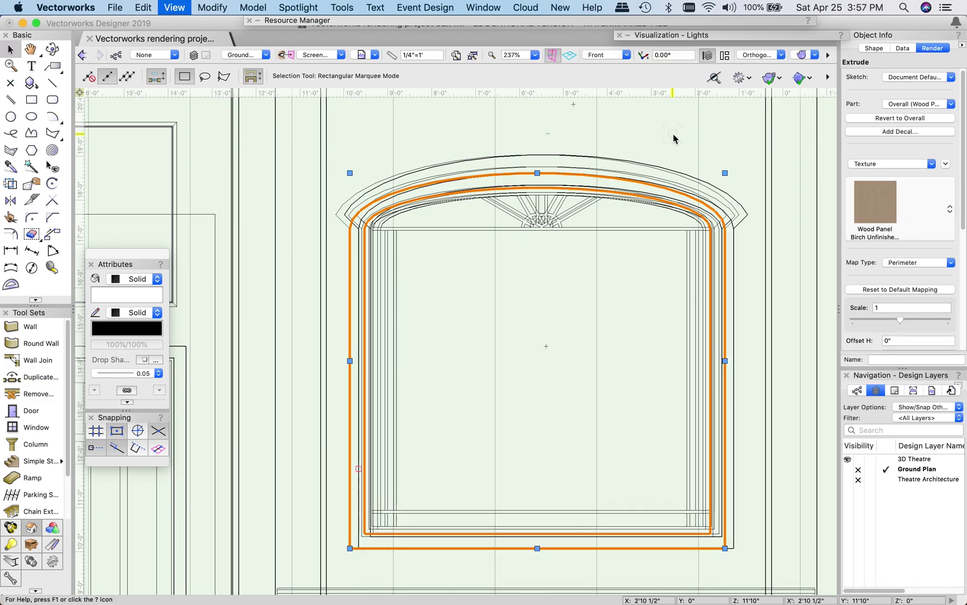
# In Top/Plan, move all seven window pieces by points from the frame's front corner to the wall opening's front corner, and accept the backup copy.
pyautogui.press('F5')
pyautogui.moveTo(235, 289); pyautogui.dragTo(668, 373)
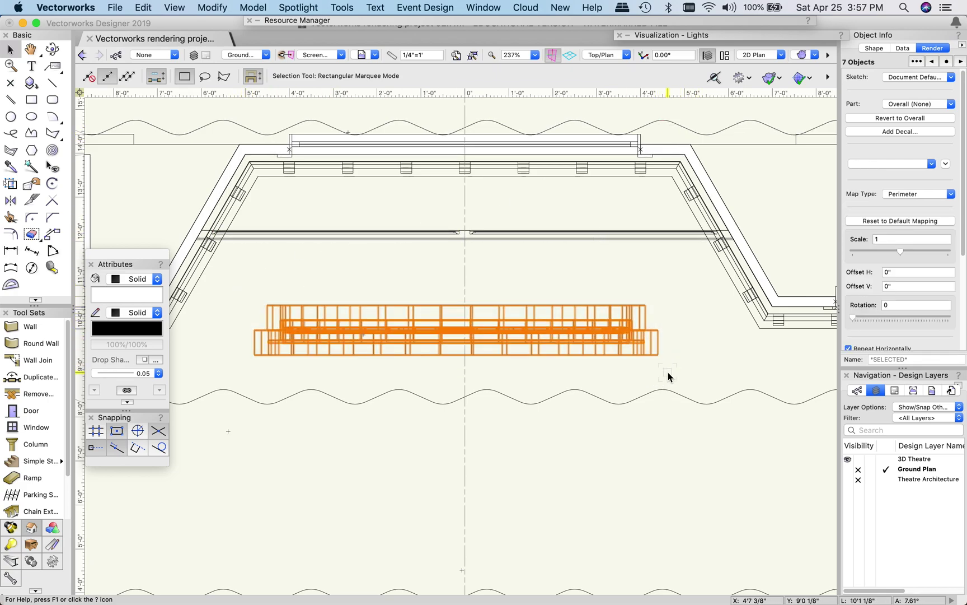
pyautogui.click(52, 233)
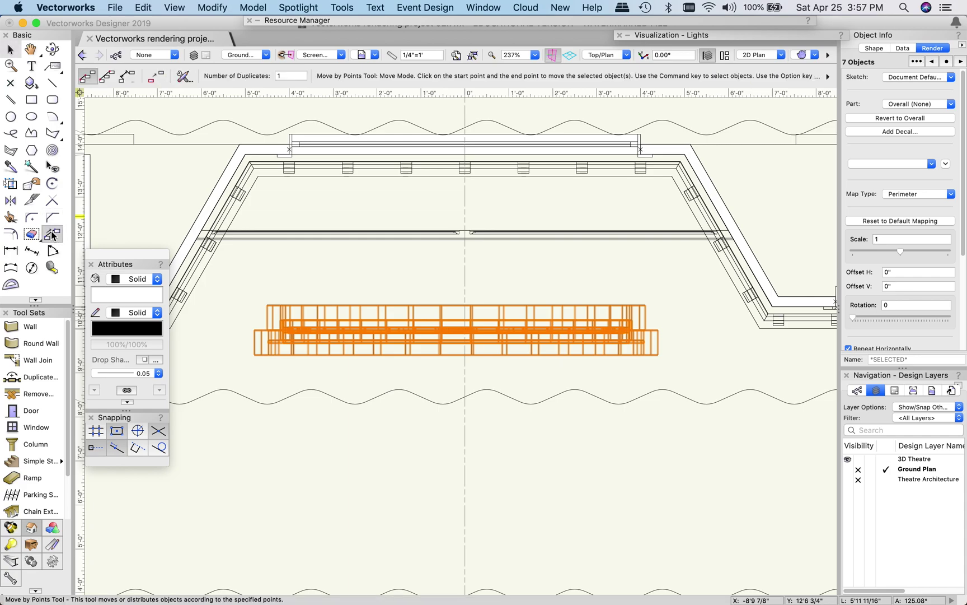
pyautogui.scroll(3, 255, 307)
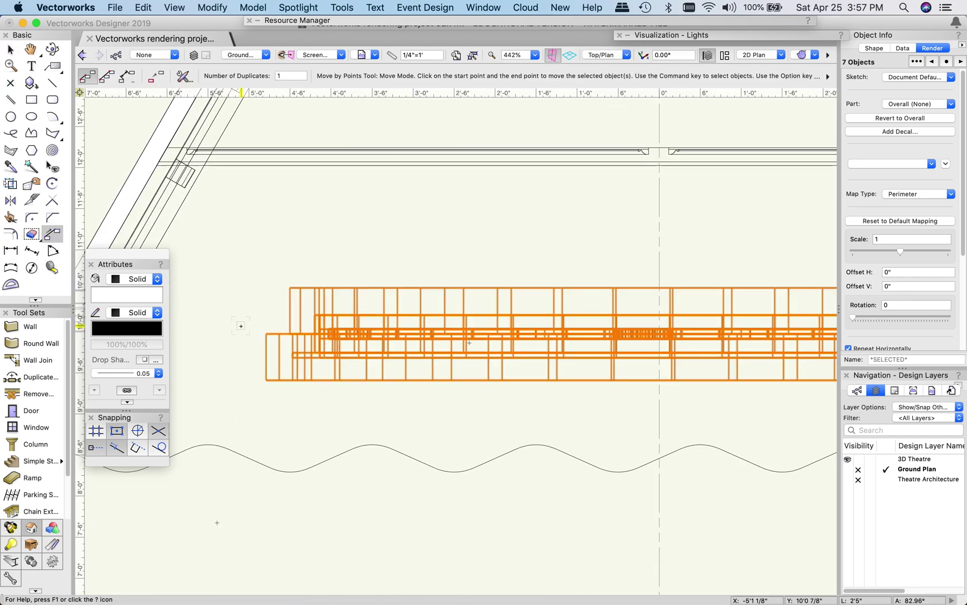
pyautogui.scroll(6, 330, 335)
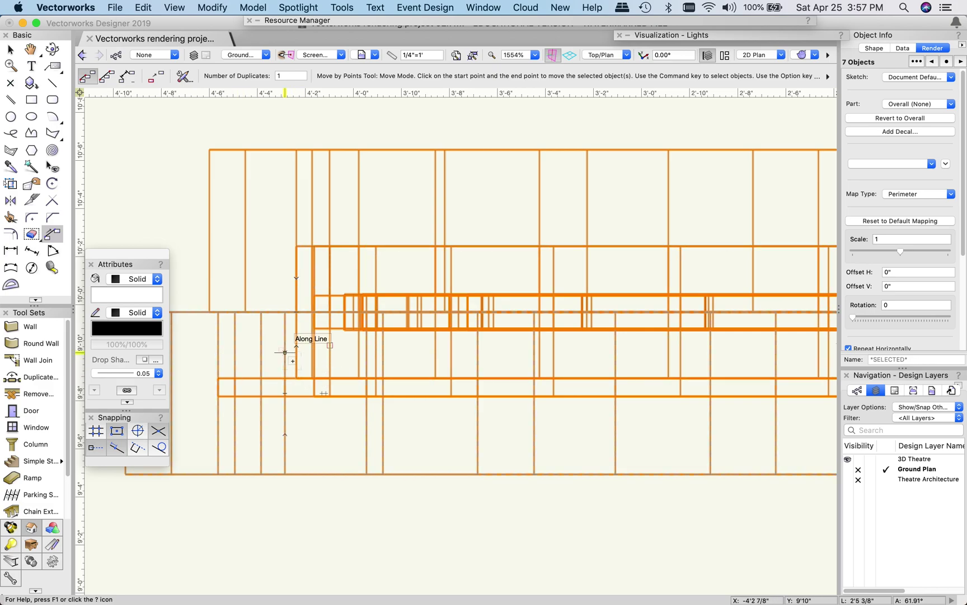
pyautogui.scroll(1, 296, 378)
pyautogui.scroll(4, 296, 378)
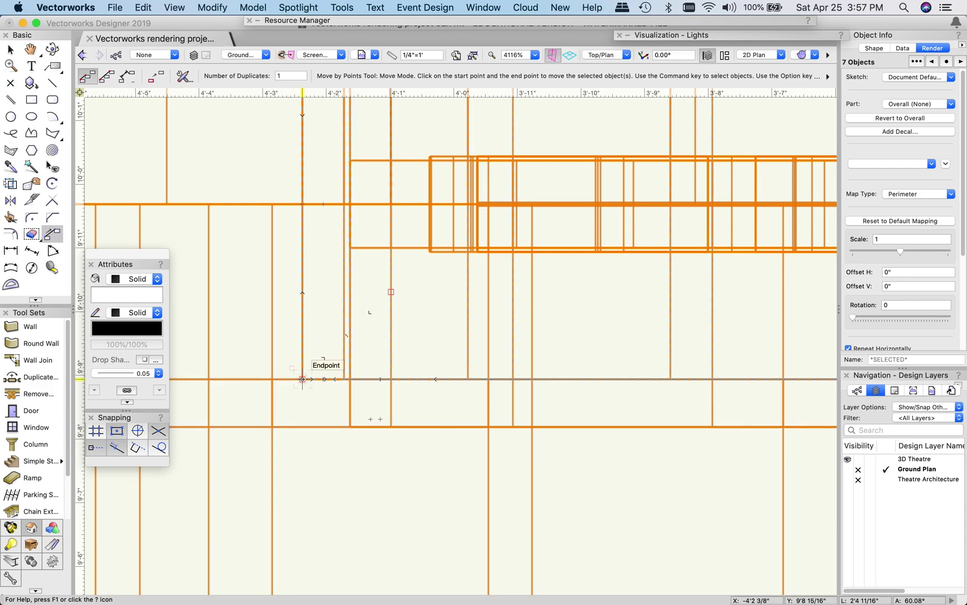
pyautogui.scroll(-10, 303, 378)
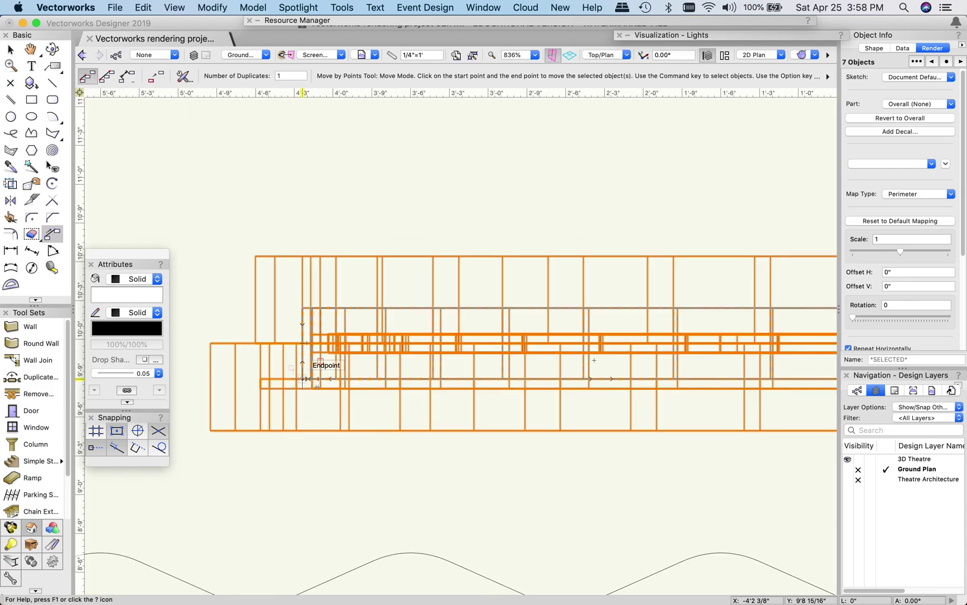
pyautogui.click(303, 378)
pyautogui.moveTo(346, 125); pyautogui.dragTo(345, 464, button='middle')
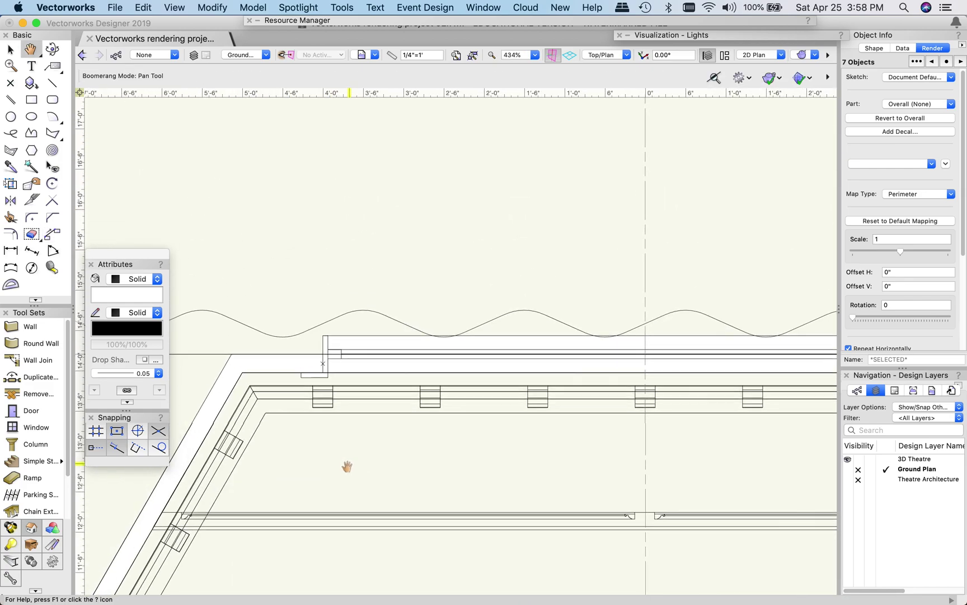
pyautogui.scroll(7, 328, 353)
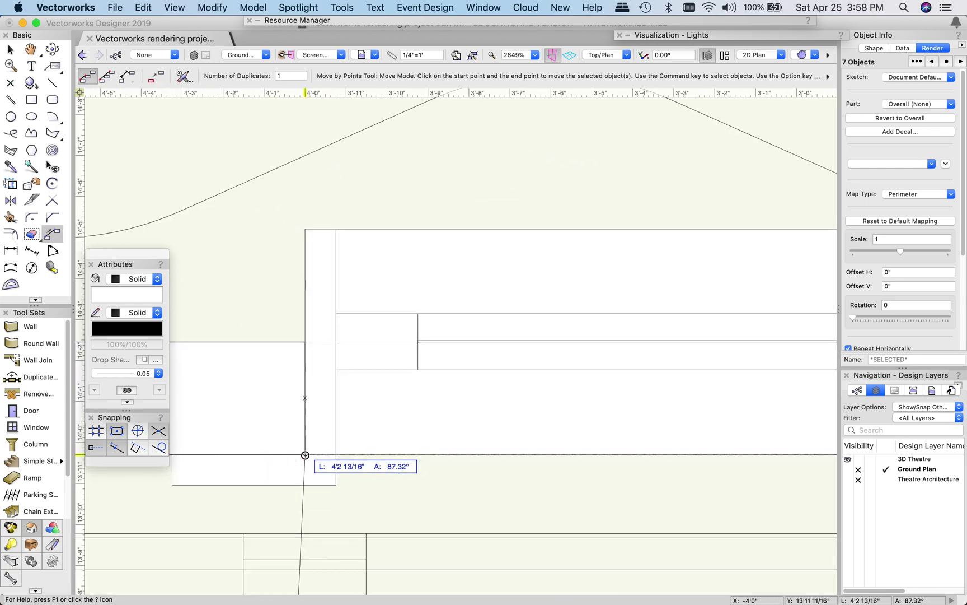
pyautogui.click(305, 454)
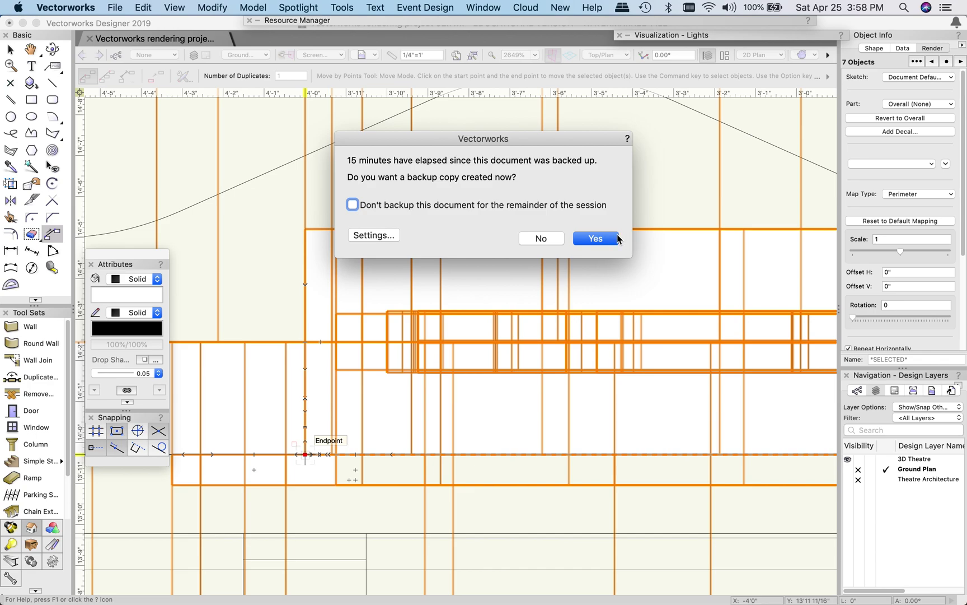
pyautogui.click(598, 238)
# Nudge the selected window pieces slightly forward from the wall, then switch to Front view with the Selection tool active.
pyautogui.scroll(-1, 275, 264)
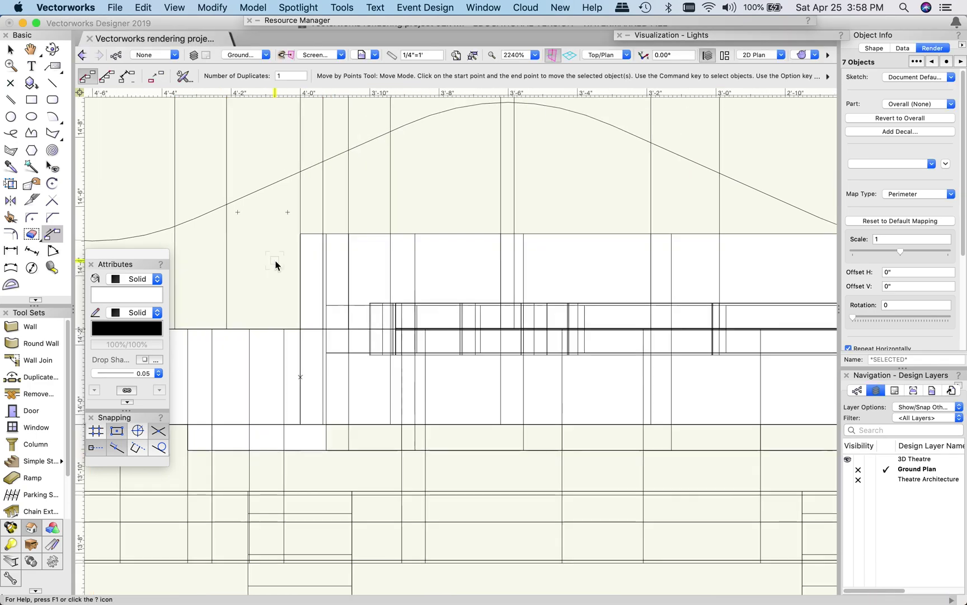
pyautogui.scroll(-4, 275, 264)
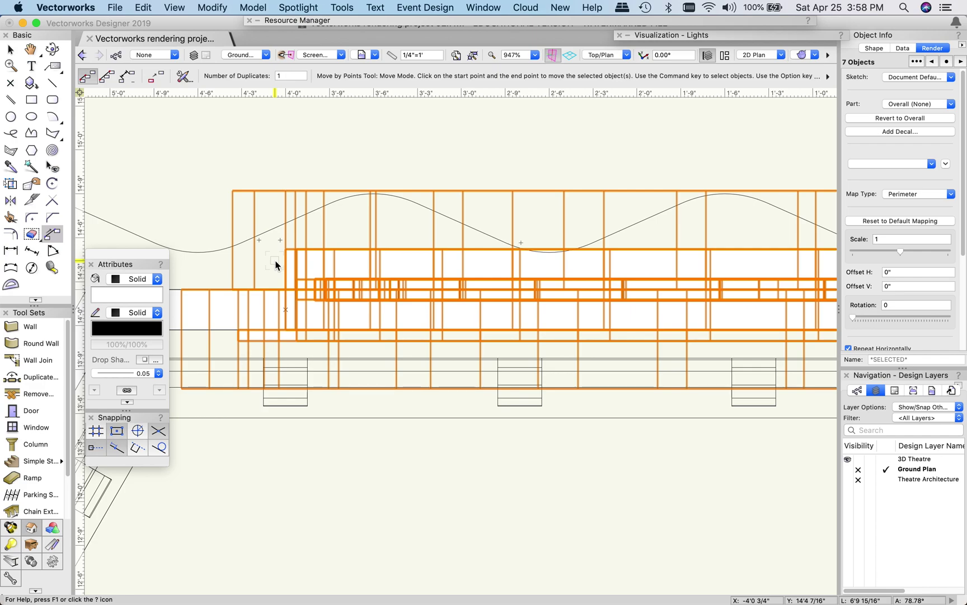
pyautogui.press('Down')
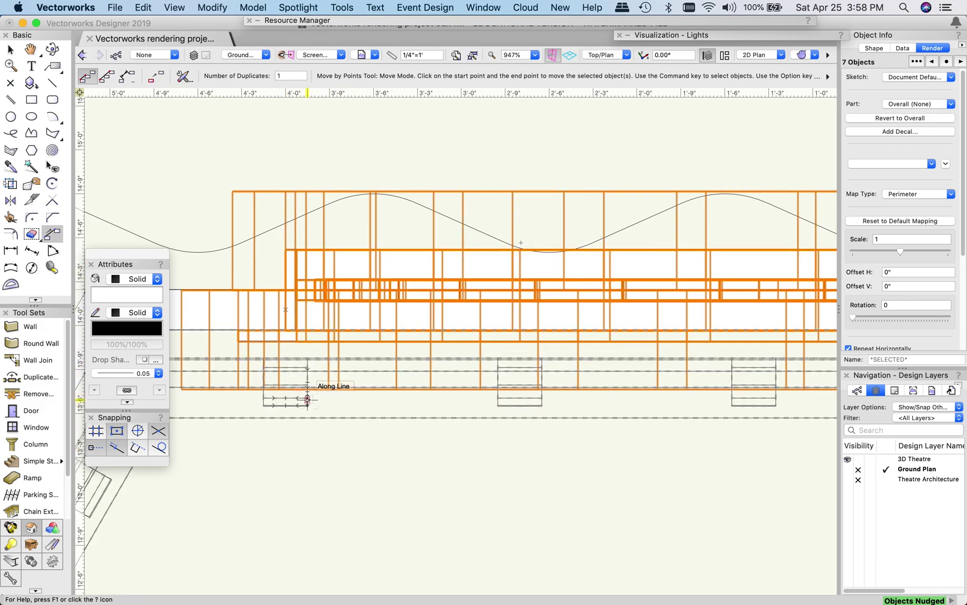
pyautogui.press('2')
pyautogui.scroll(-5, 401, 333)
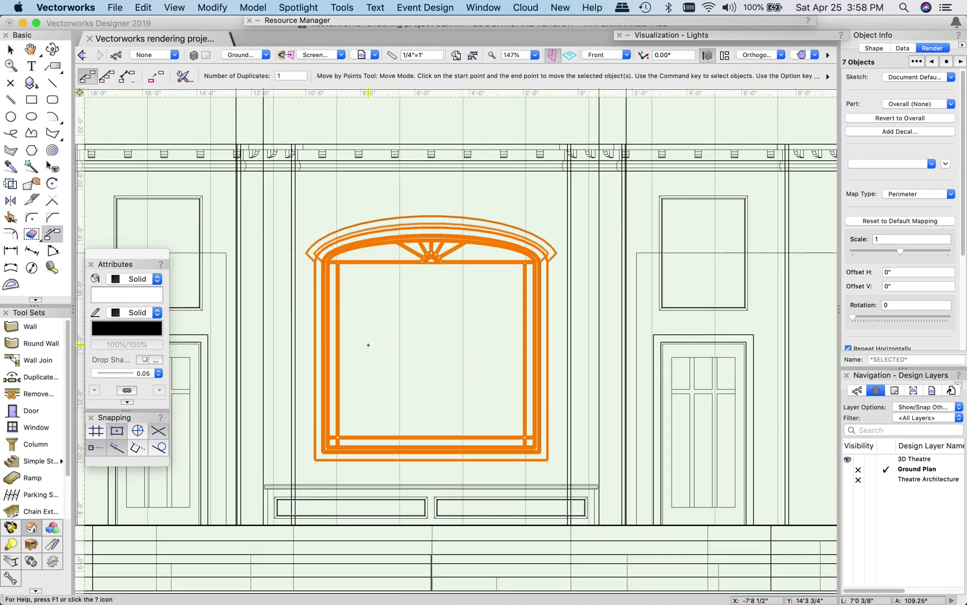
pyautogui.press('x')
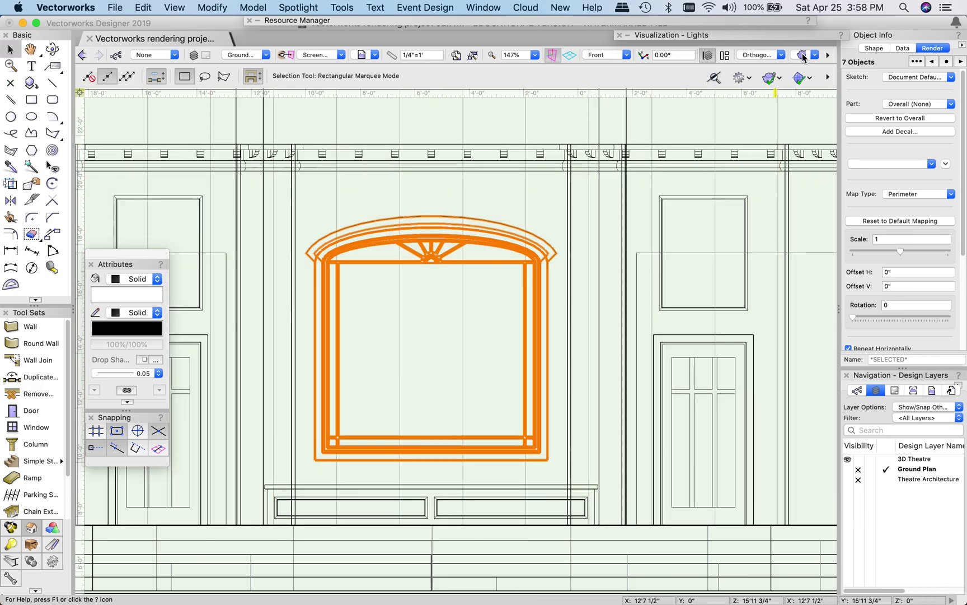